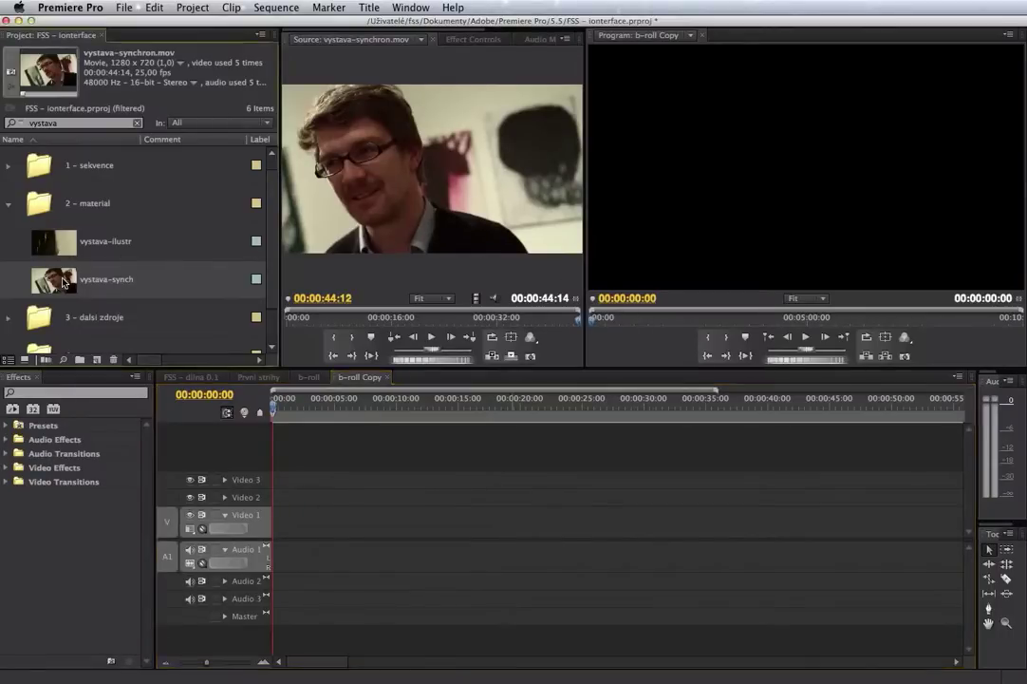
# Step: Place vystava-synchron.mov at the start of the Video 1 and Audio 1 tracks and play its opening seconds
pyautogui.moveTo(84, 277); pyautogui.dragTo(271, 529)
pyautogui.press('space')
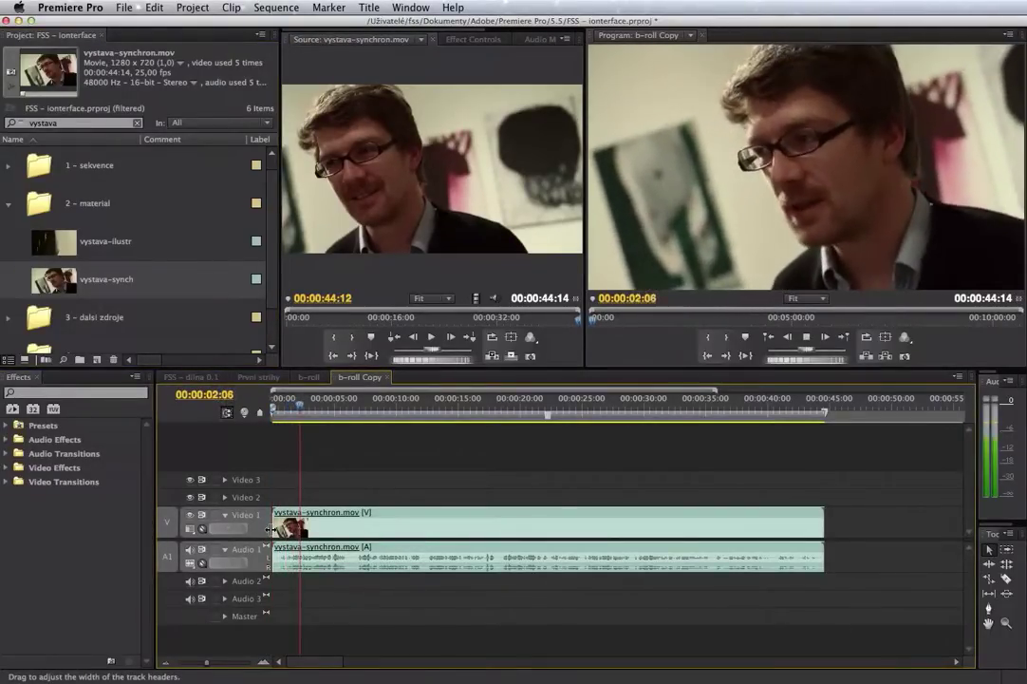
pyautogui.press('space')
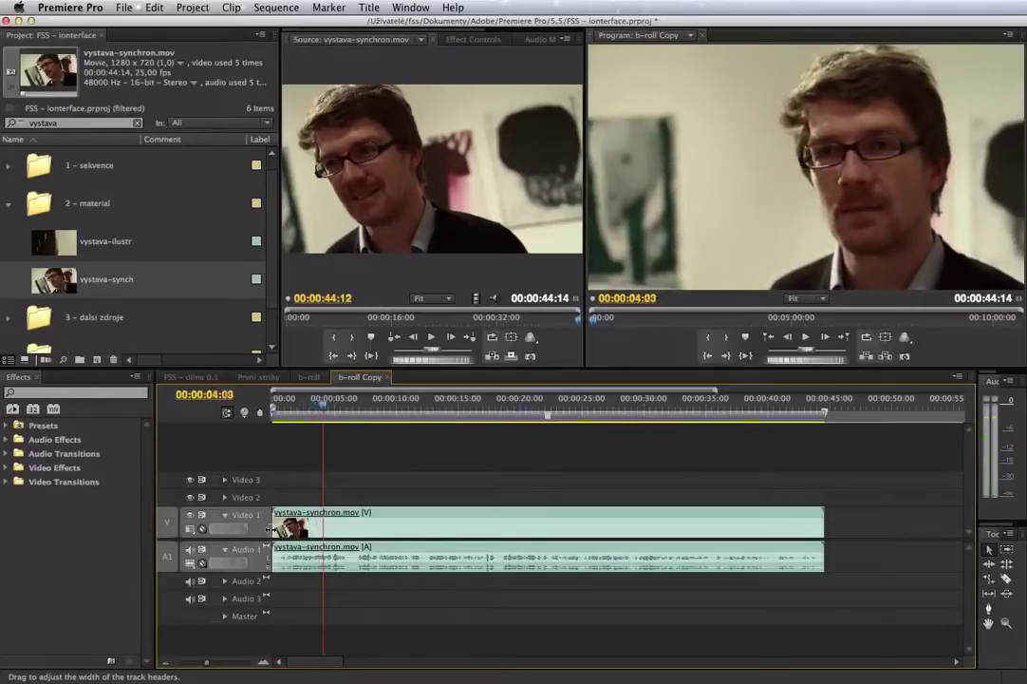
# Step: Adjust the audio gain of the vystava-synchron.mov clip by -12 dB and play the sequence to check the sound
pyautogui.rightClick(337, 549)
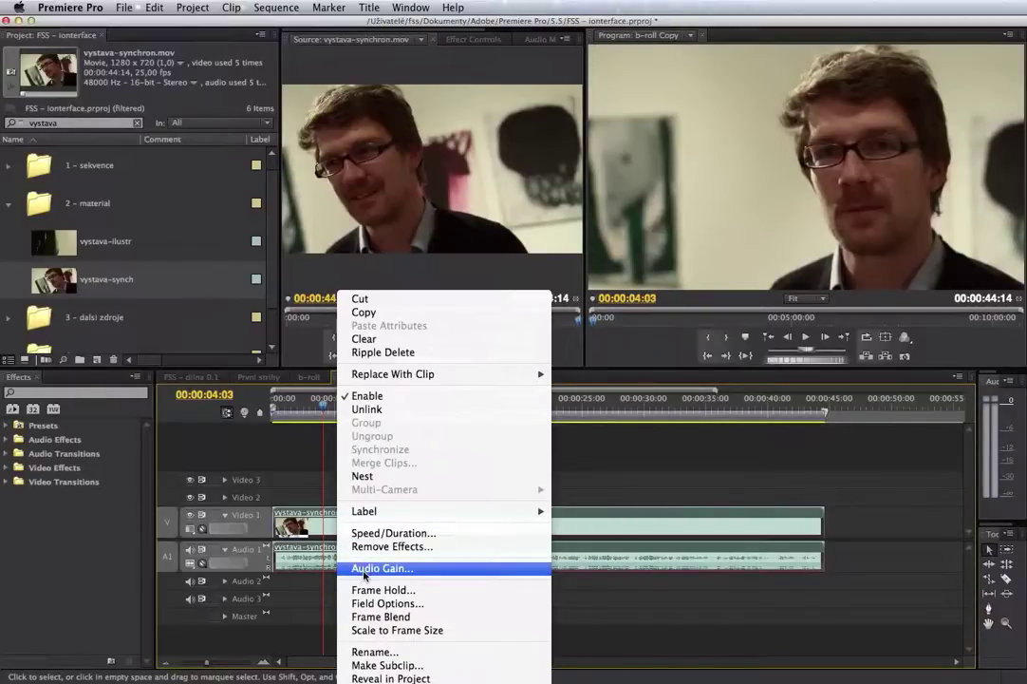
pyautogui.click(364, 569)
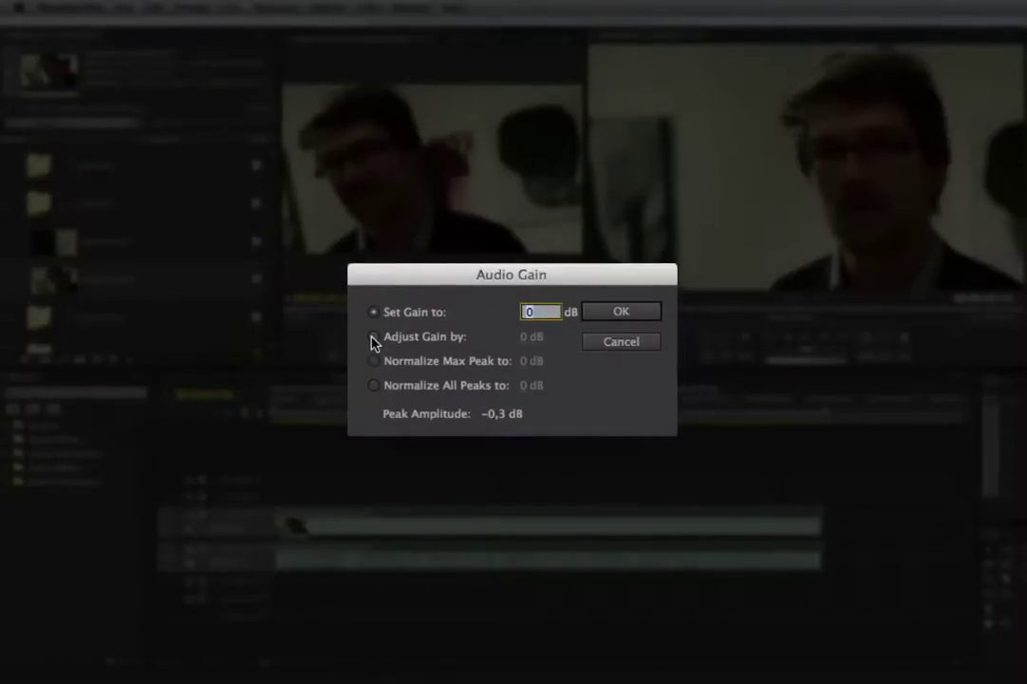
pyautogui.click(374, 337)
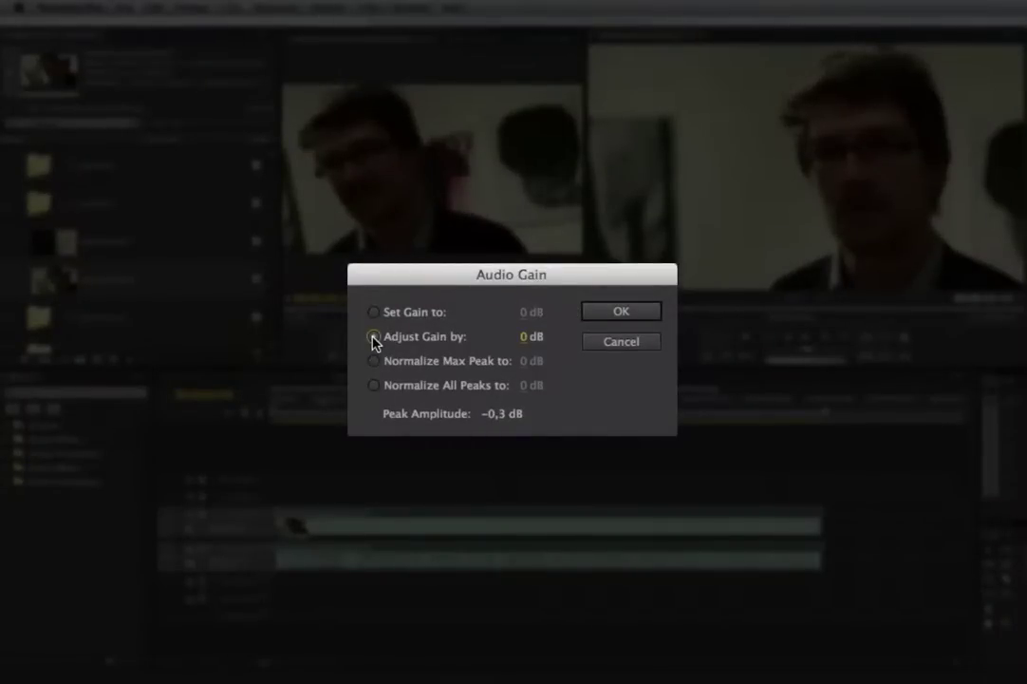
pyautogui.click(525, 337)
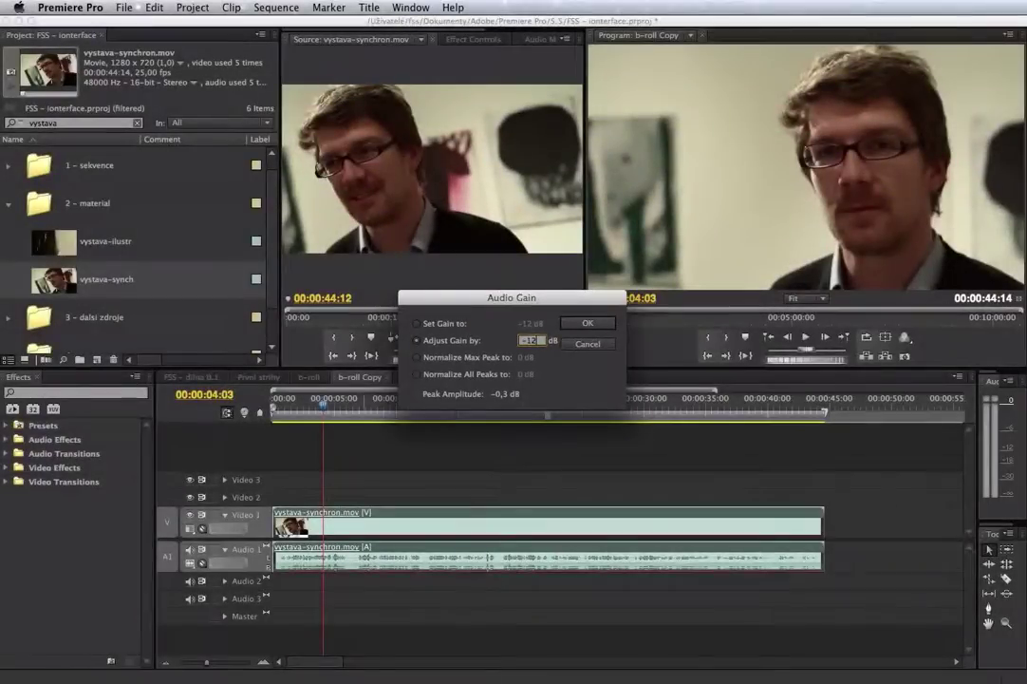
pyautogui.press('Return')
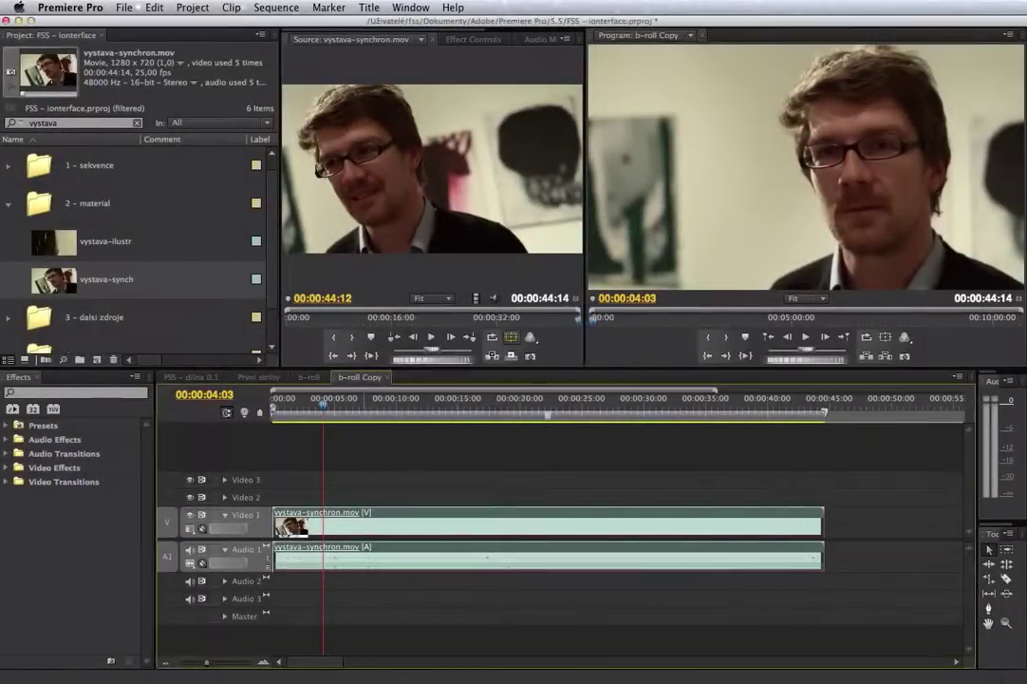
pyautogui.press('space')
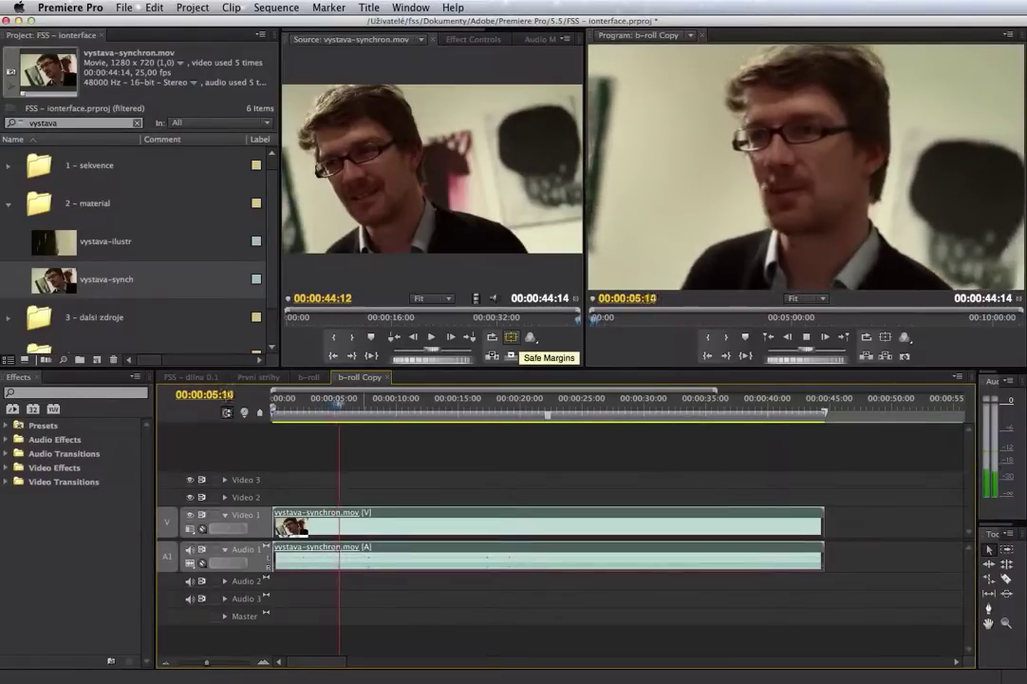
pyautogui.press('space')
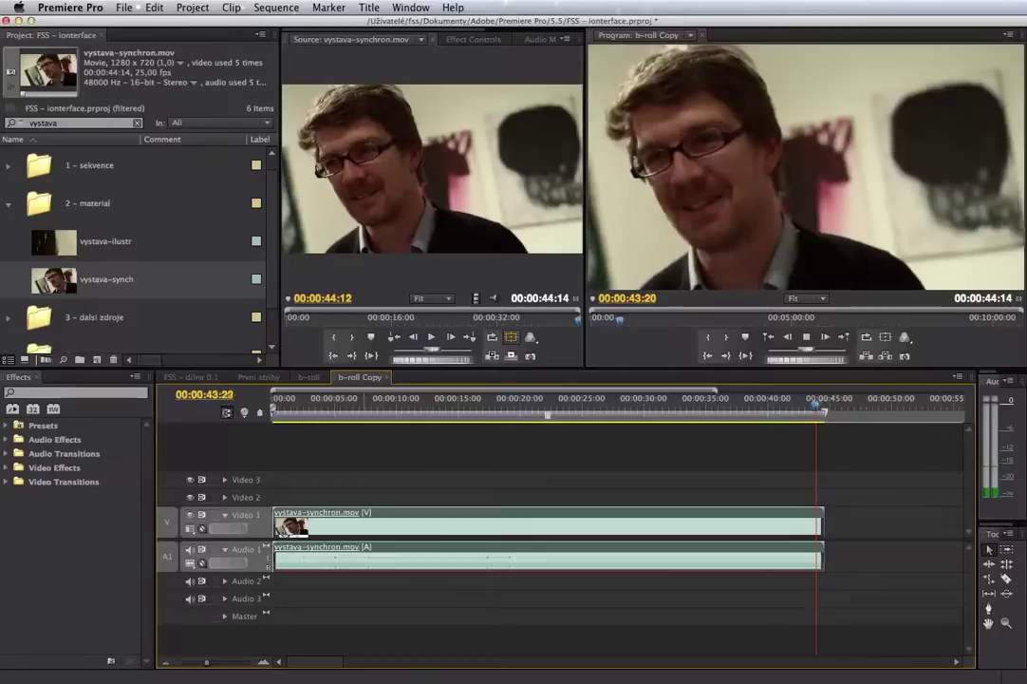
# Step: Try splitting the clip at 00:00:05:18 with the Razor tool, select the resulting parts, and undo the cut
pyautogui.click(343, 400)
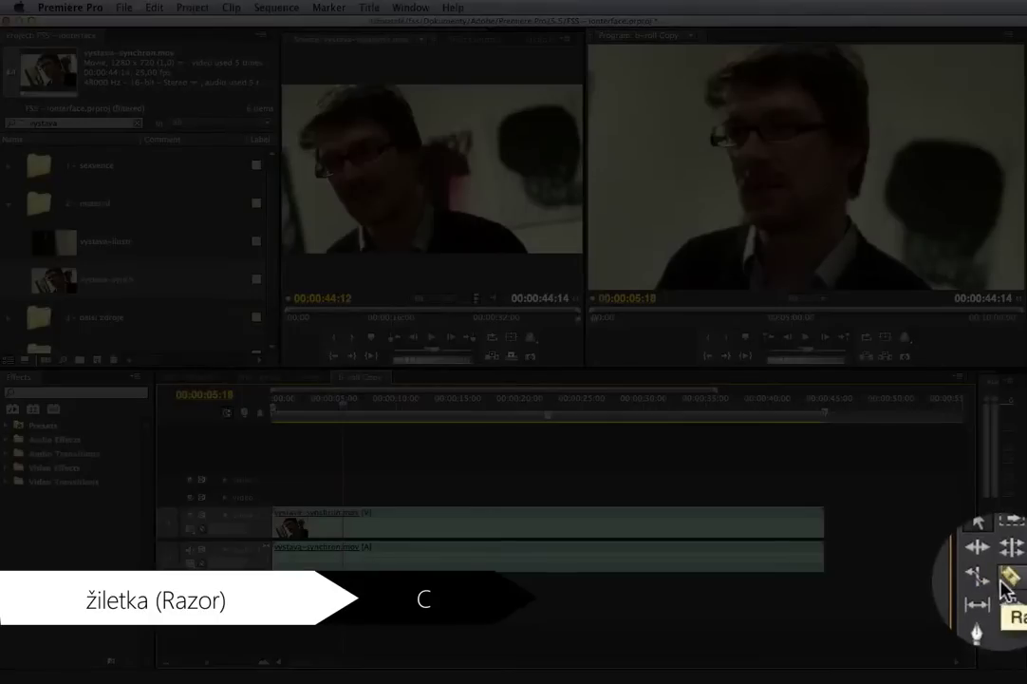
pyautogui.click(991, 580)
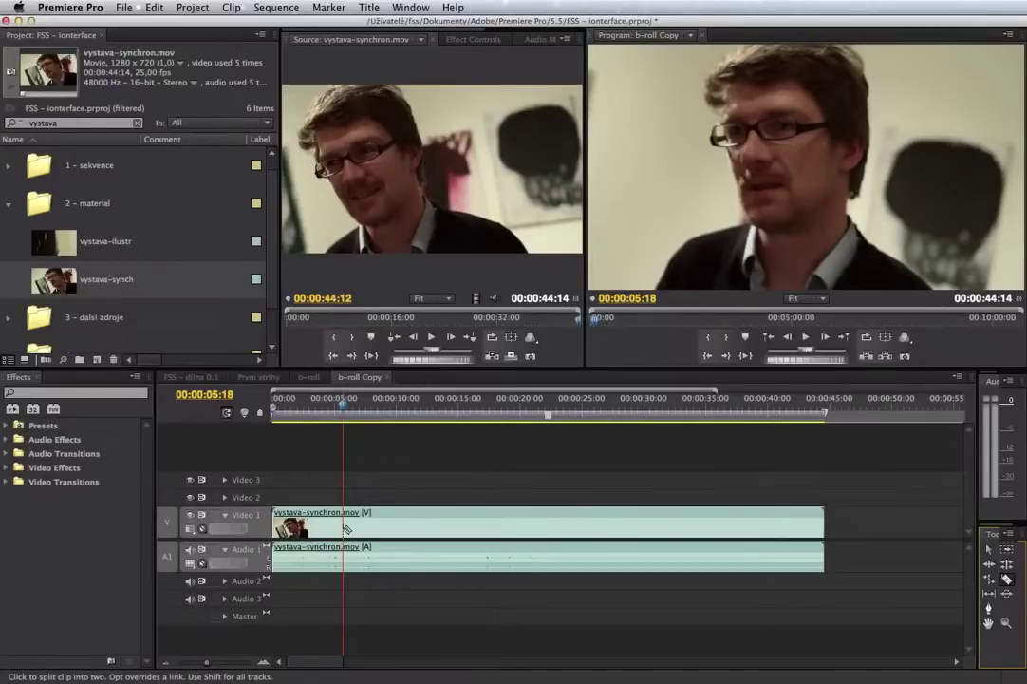
pyautogui.click(344, 528)
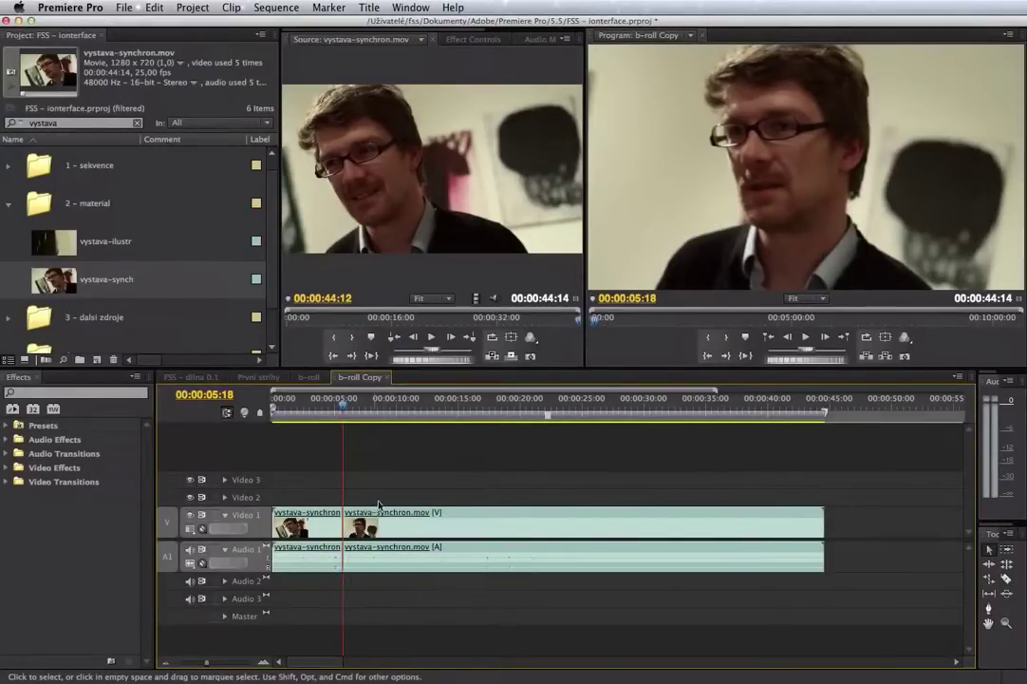
pyautogui.click(405, 528)
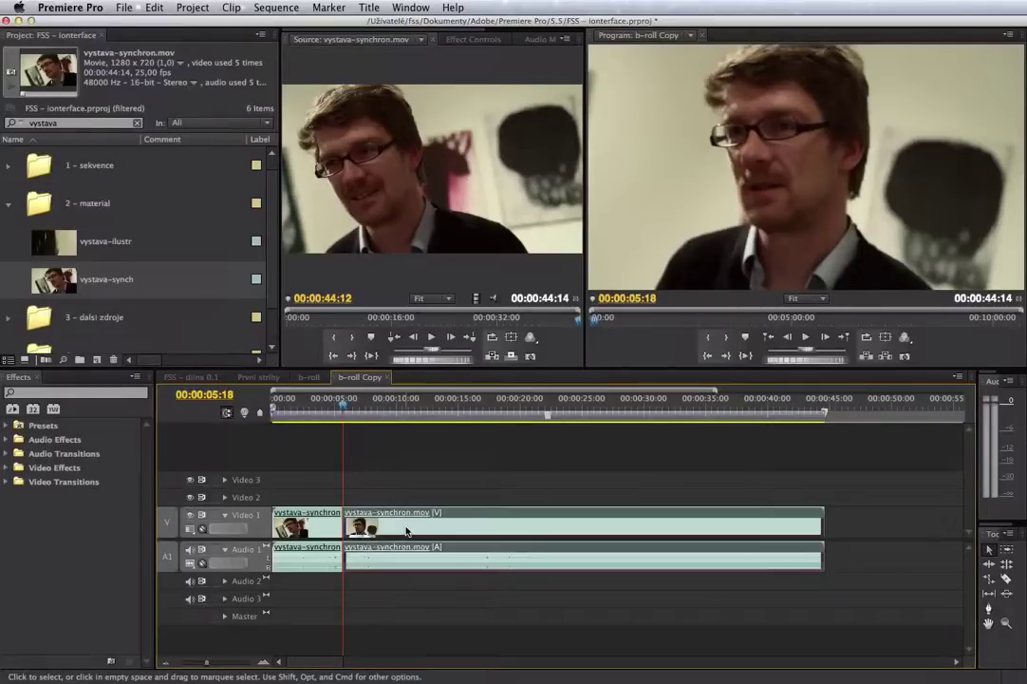
pyautogui.click(300, 529)
pyautogui.click(384, 535)
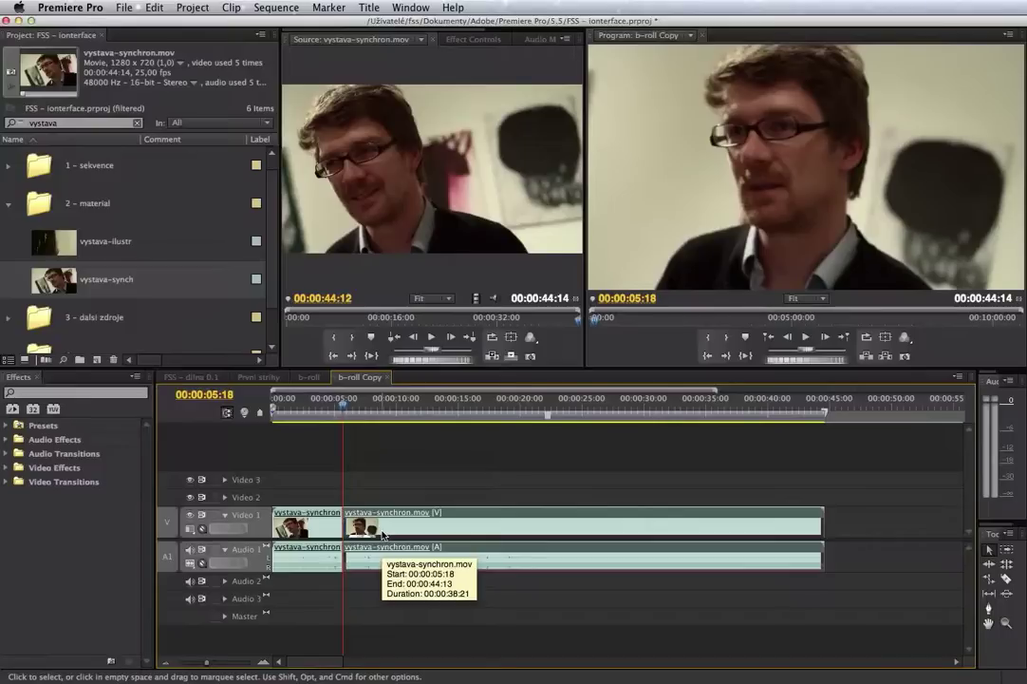
pyautogui.press('super+z')
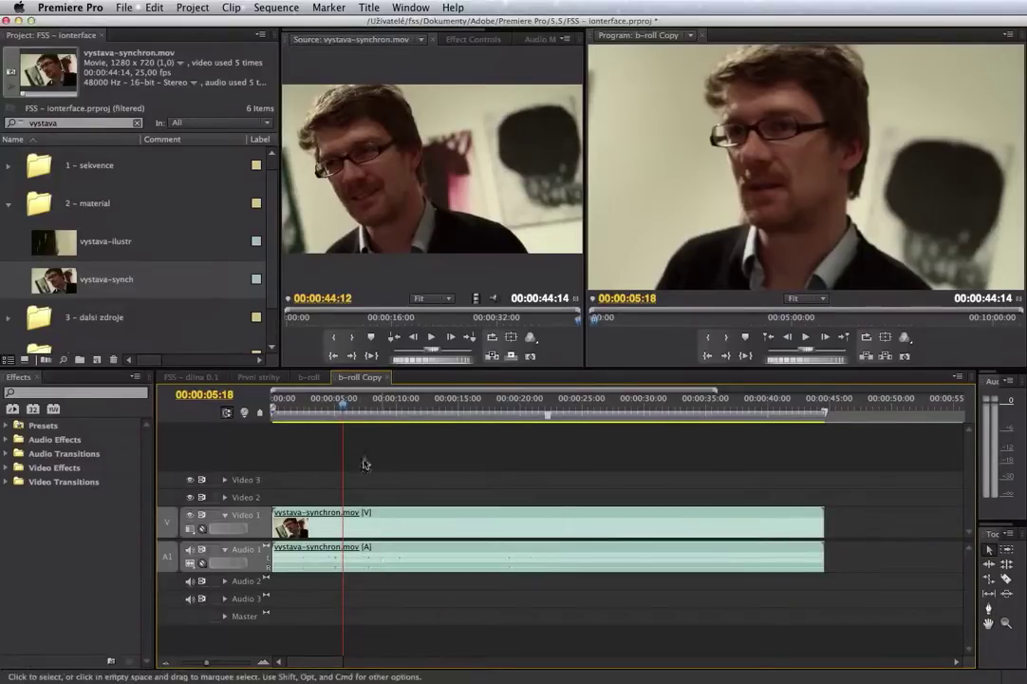
# Step: Play the opening to find the cut point and split the clip at 00:00:06:03 with the Razor tool
pyautogui.click(332, 412)
pyautogui.moveTo(330, 412); pyautogui.dragTo(302, 410)
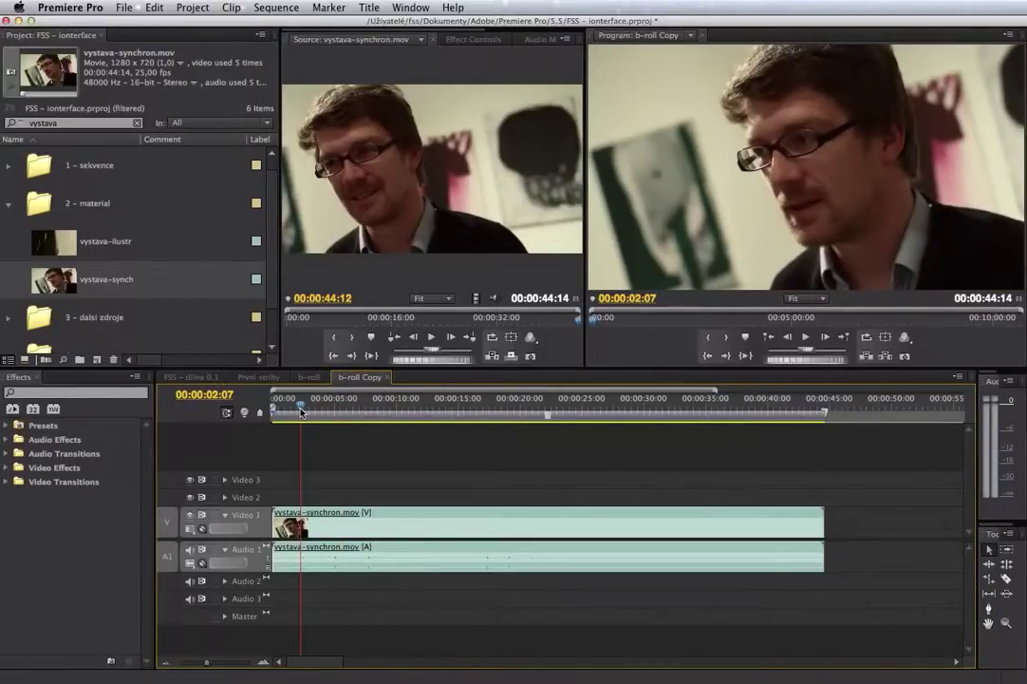
pyautogui.press('space')
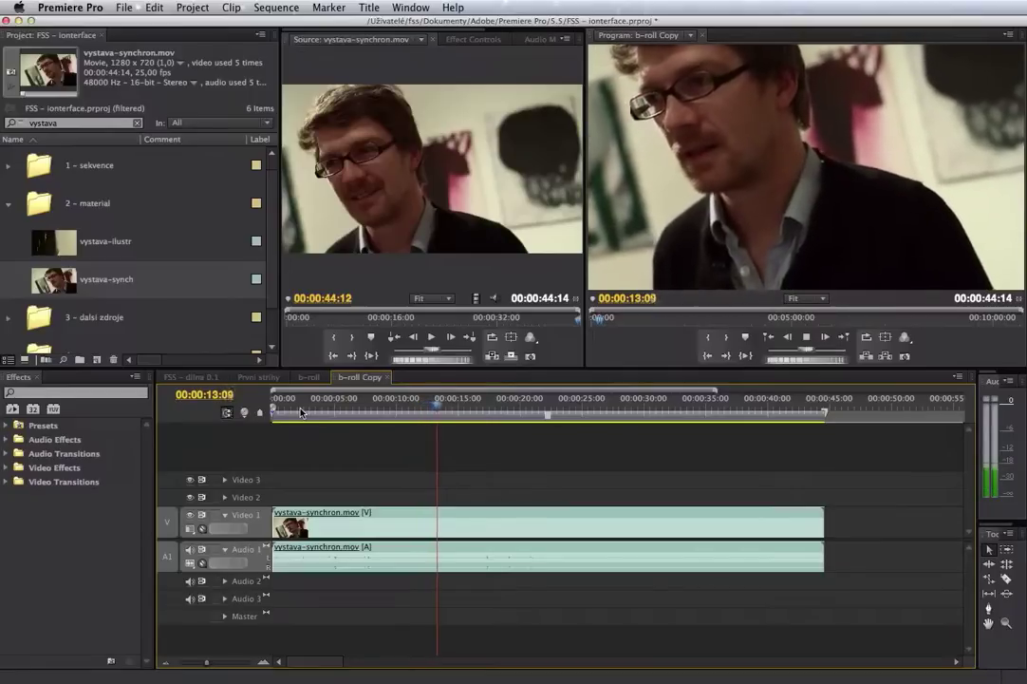
pyautogui.press('space')
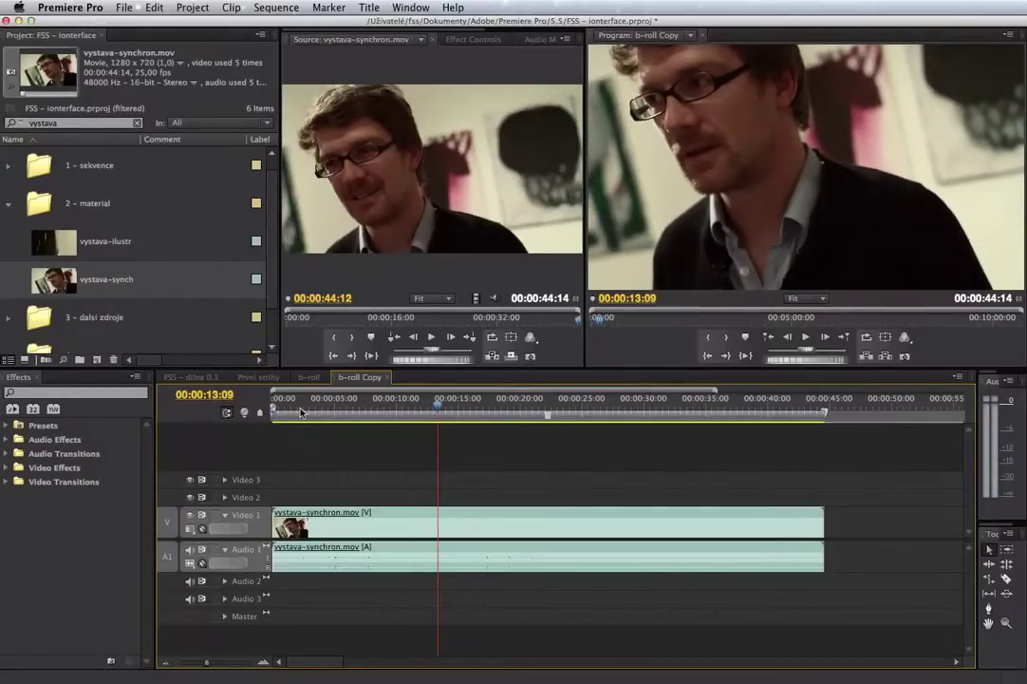
pyautogui.moveTo(302, 411); pyautogui.dragTo(317, 416)
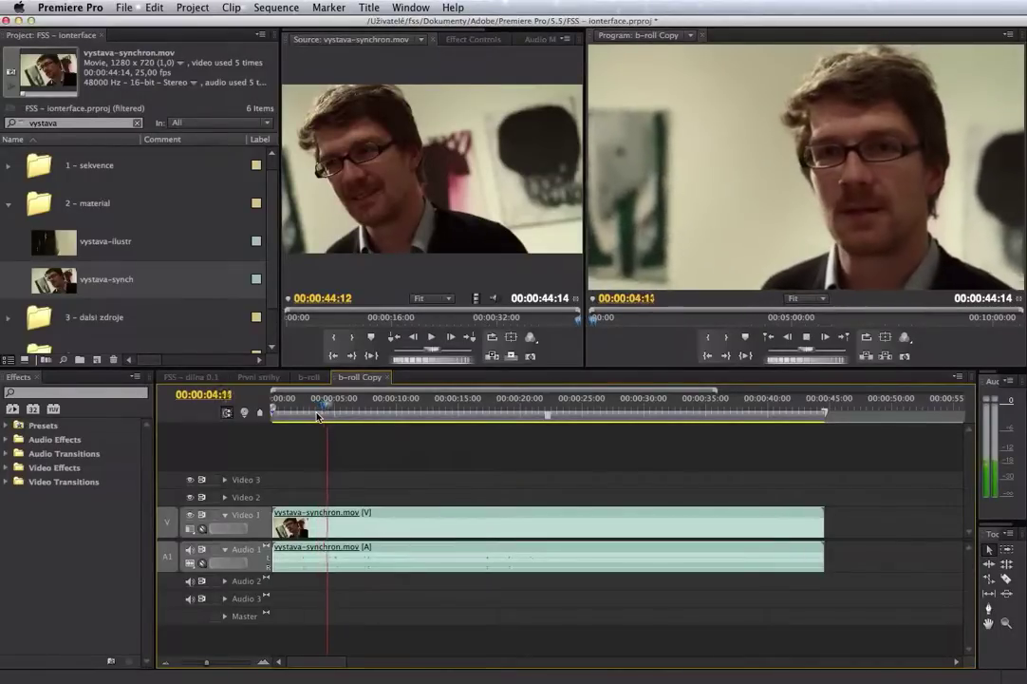
pyautogui.press('space')
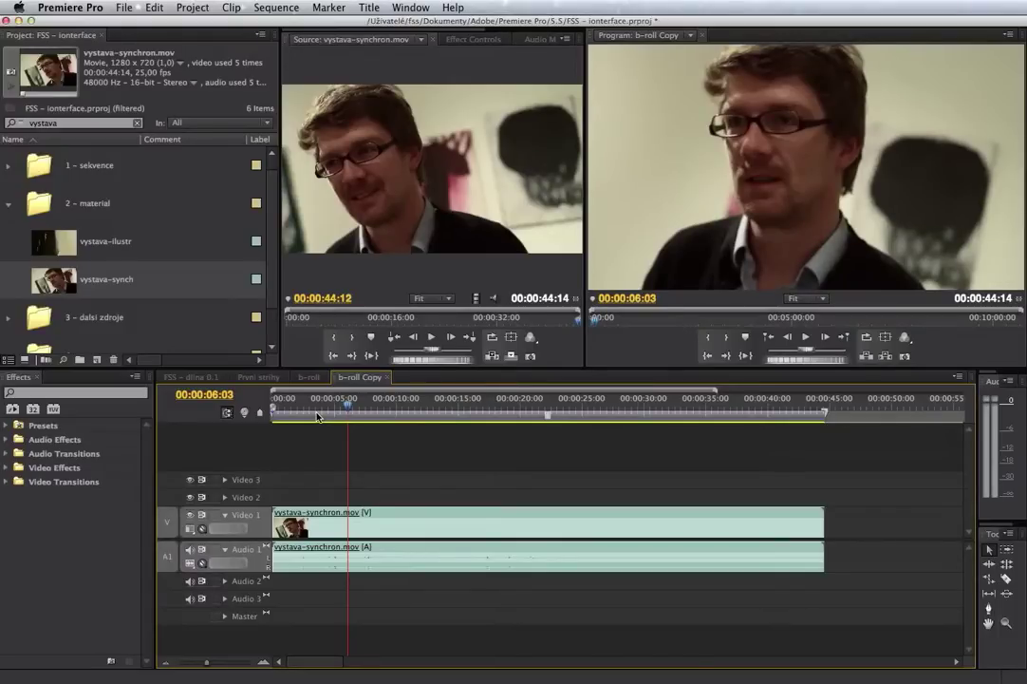
pyautogui.press('c')
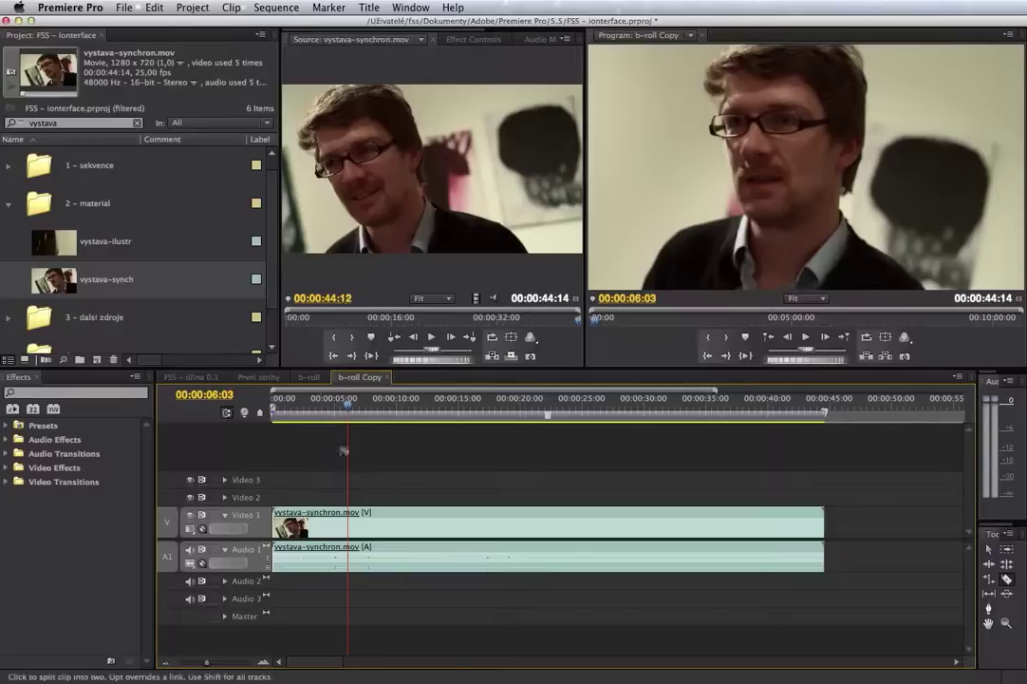
pyautogui.click(351, 520)
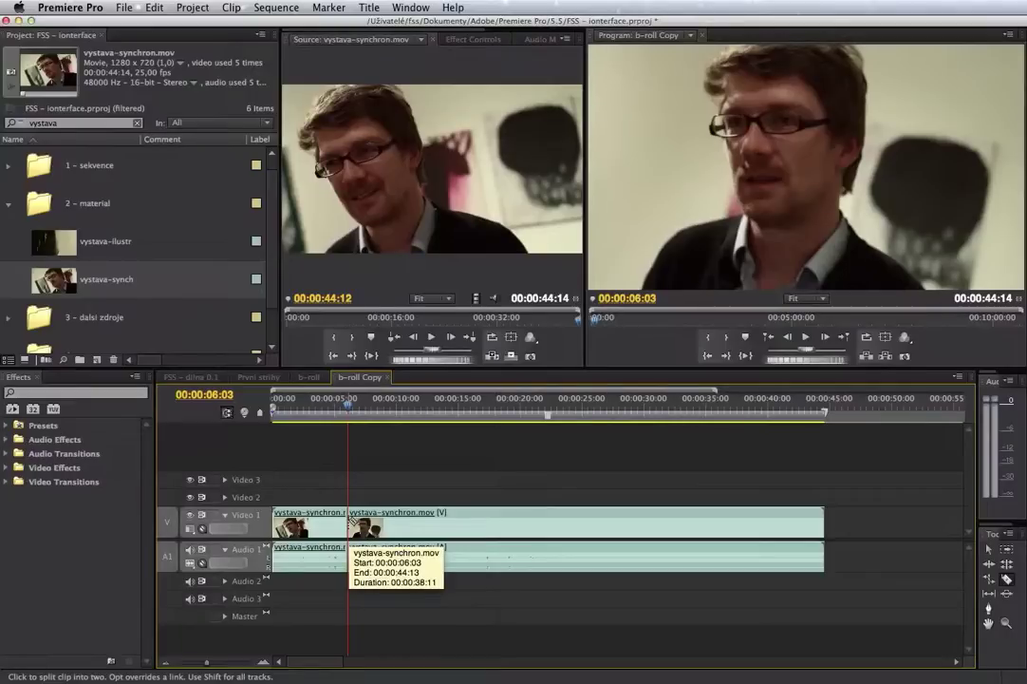
# Step: Play and step frame by frame through the second segment around 00:00:09 to look for the next cut point
pyautogui.press('space')
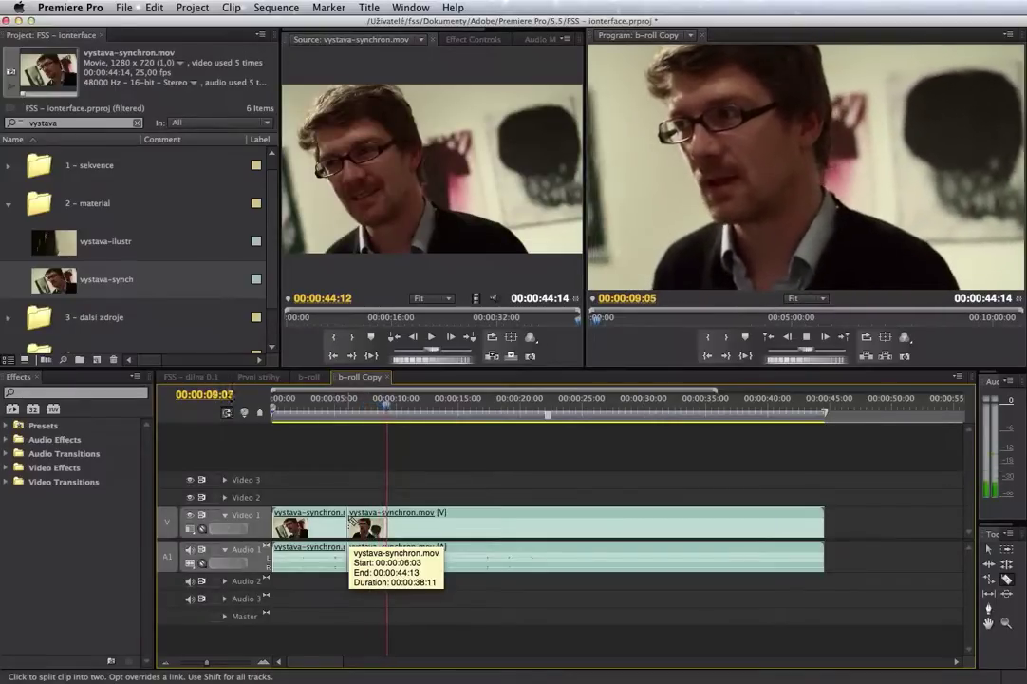
pyautogui.press('space')
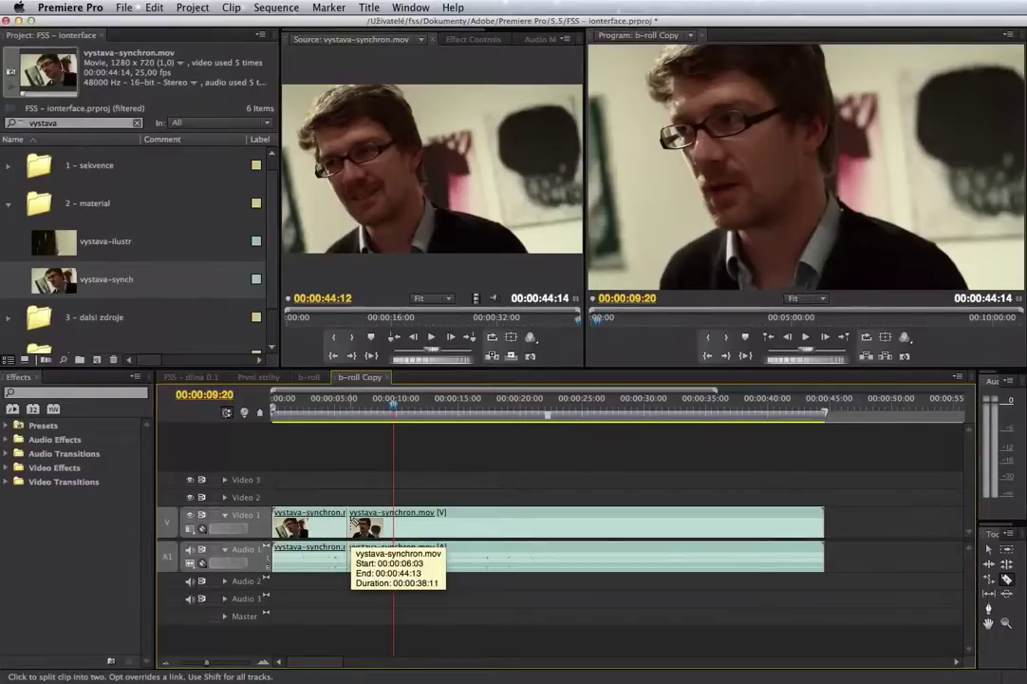
pyautogui.press('Left')
pyautogui.press('Left')
pyautogui.press('Left')
pyautogui.press('Left')
pyautogui.press('Left')
pyautogui.press('Left')
pyautogui.press('Left')
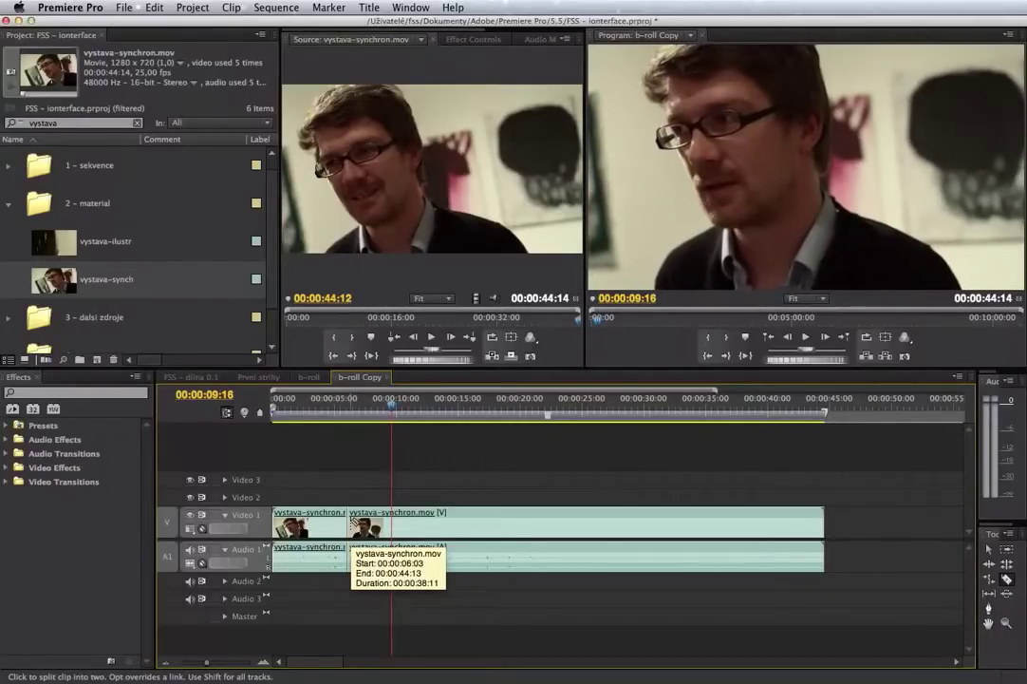
pyautogui.press('space')
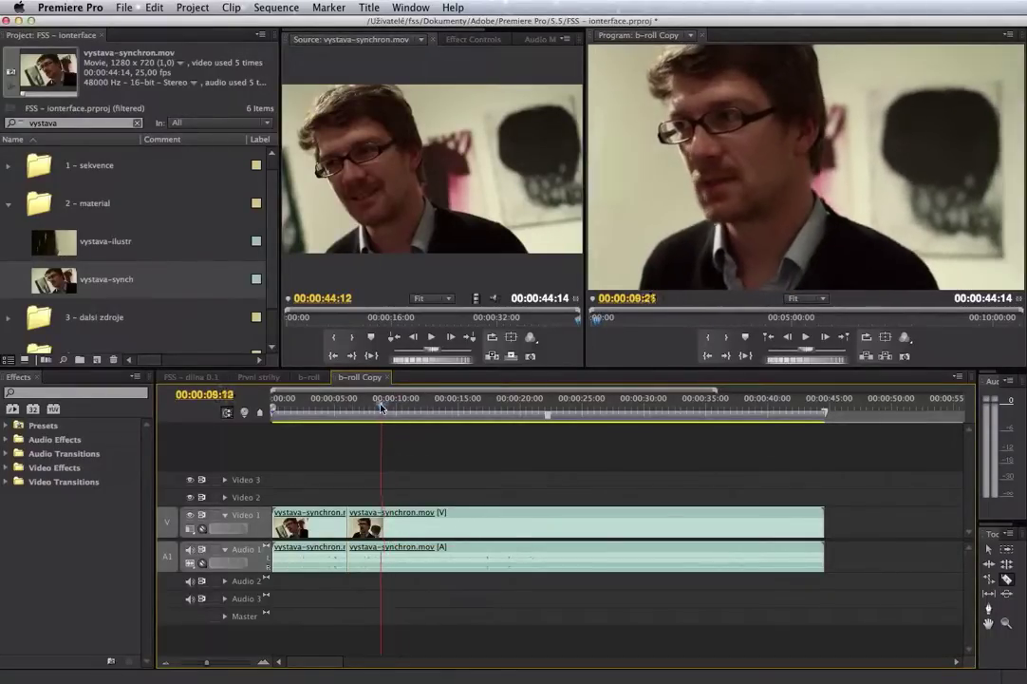
pyautogui.click(378, 406)
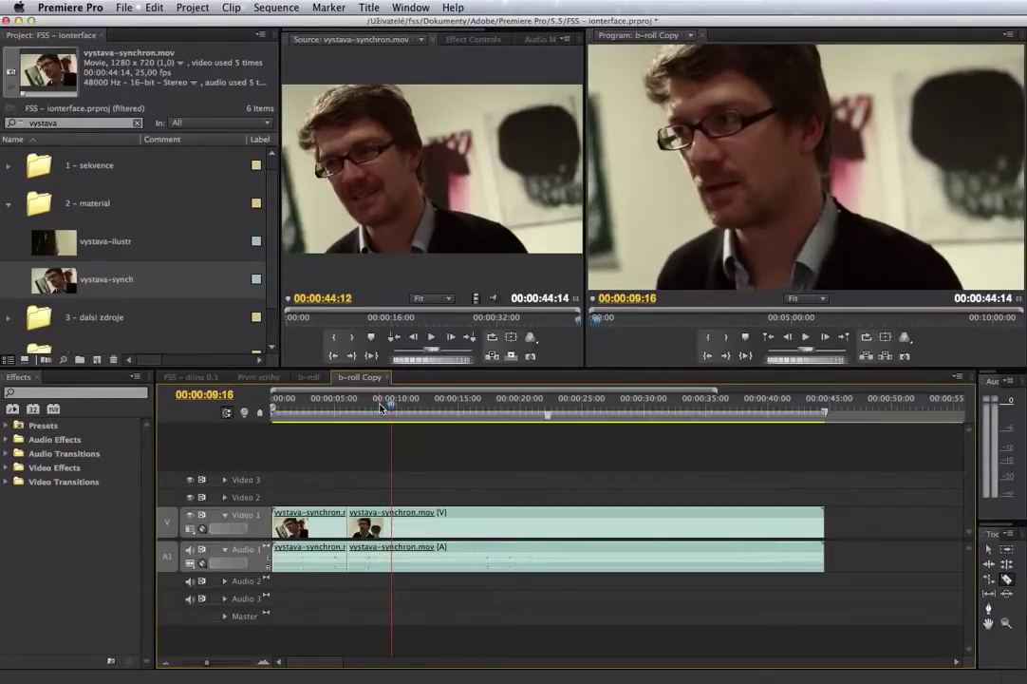
pyautogui.click(388, 410)
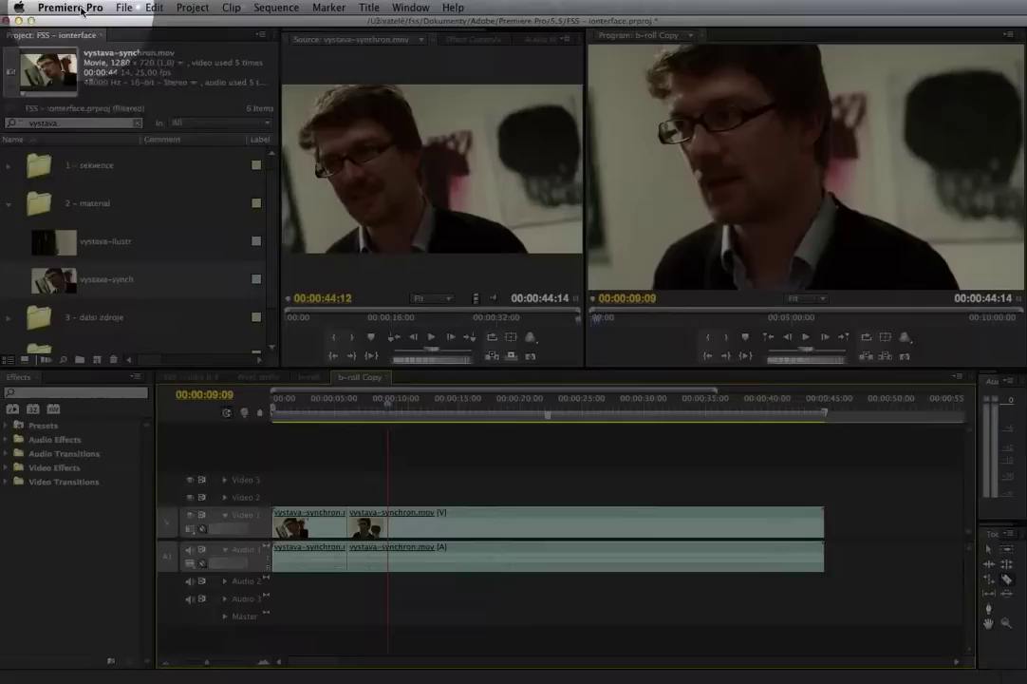
# Step: Enable playing audio while scrubbing in the Audio preferences
pyautogui.click(83, 8)
pyautogui.moveTo(103, 53)
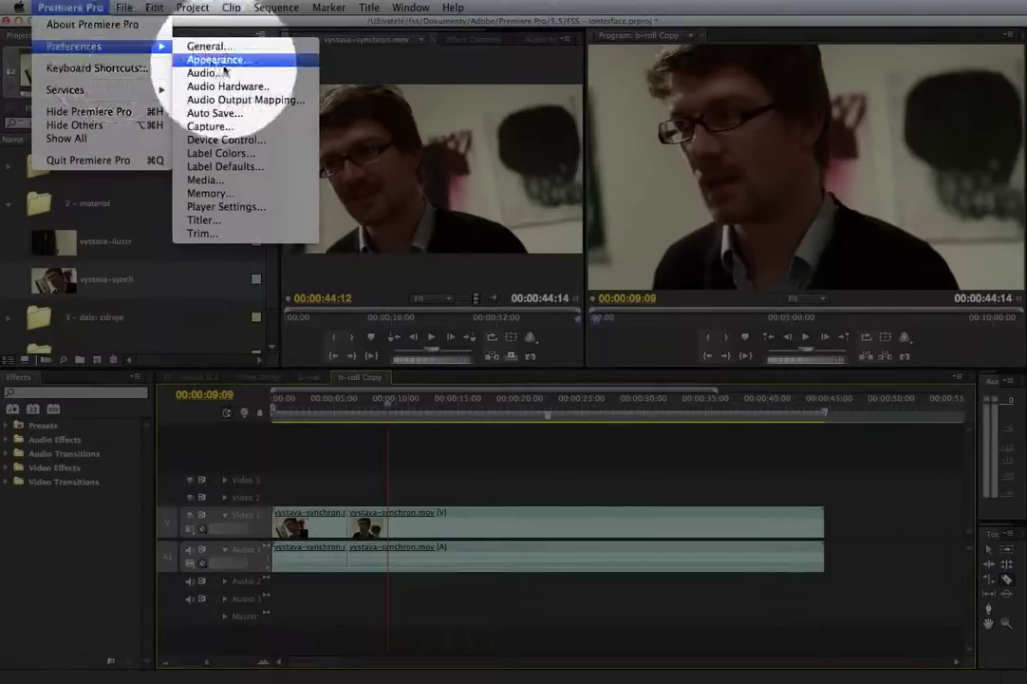
pyautogui.click(262, 79)
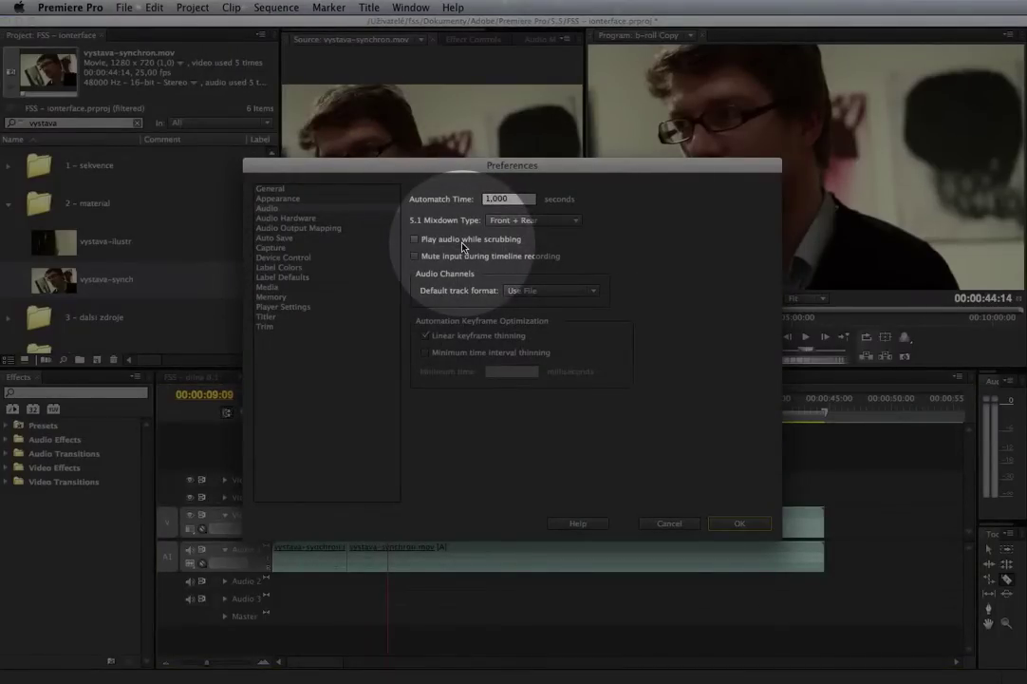
pyautogui.click(465, 246)
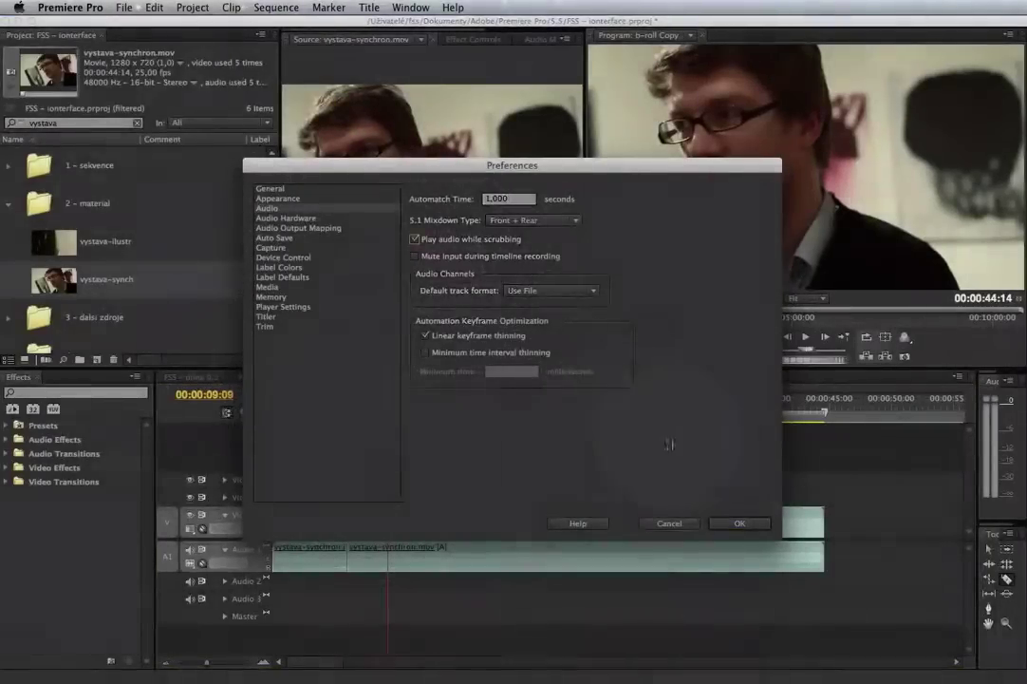
pyautogui.click(735, 523)
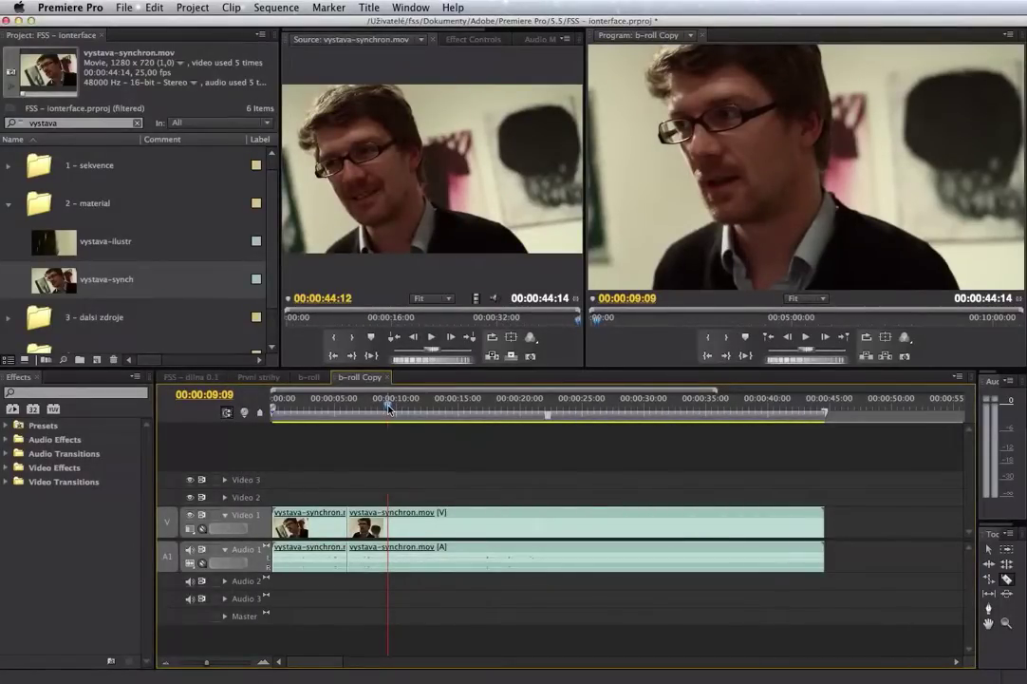
# Step: Scrub around the nine-second mark to locate the cut and split the second segment at 00:00:09:19 with the Razor tool
pyautogui.moveTo(387, 408)
pyautogui.mouseDown()
pyautogui.moveTo(406, 409)
pyautogui.moveTo(384, 411)
pyautogui.mouseUp()
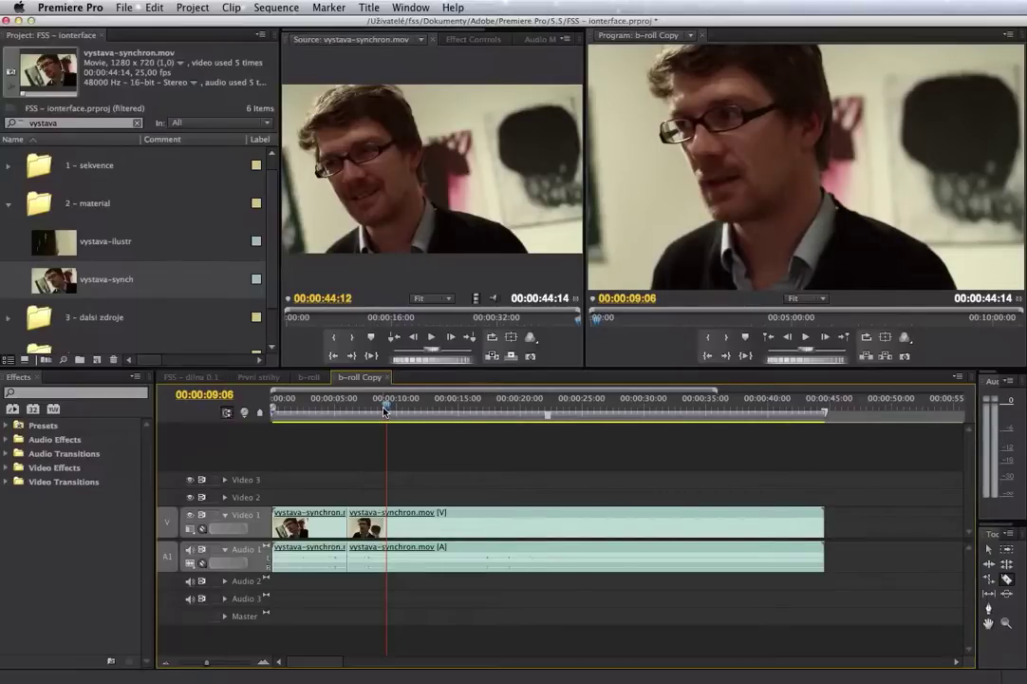
pyautogui.moveTo(384, 410); pyautogui.dragTo(397, 410)
pyautogui.click(389, 410)
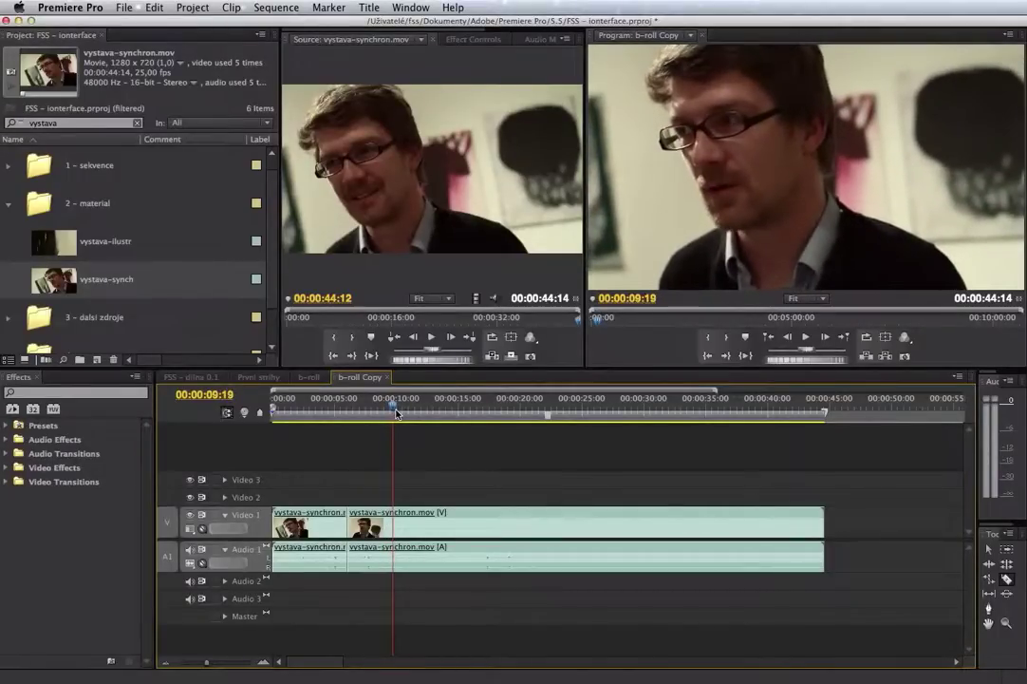
pyautogui.click(395, 518)
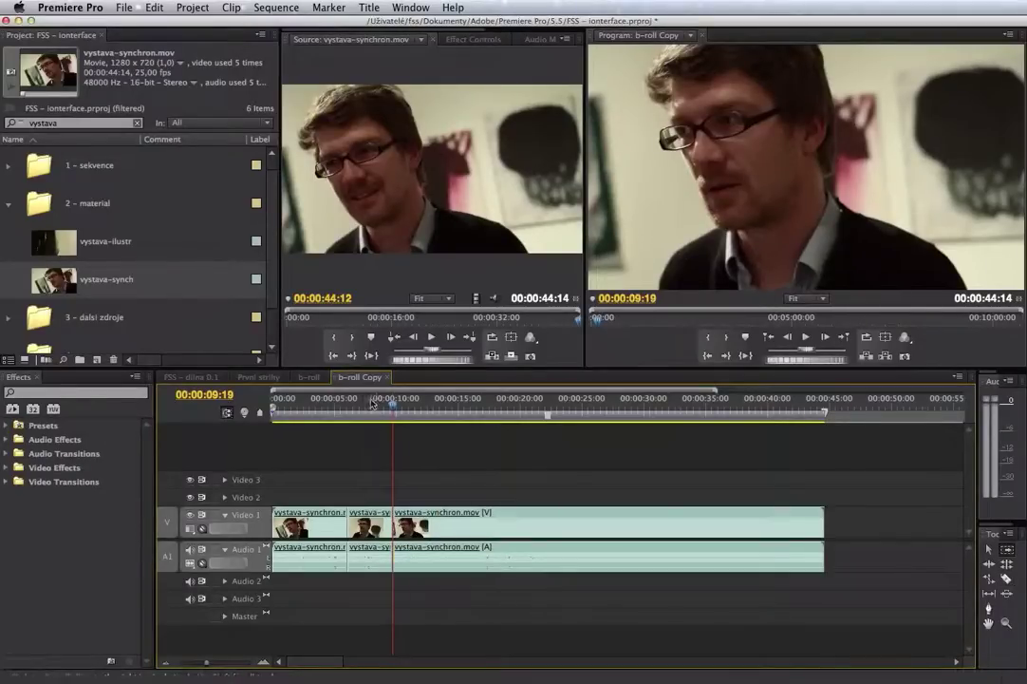
# Step: Ripple-delete the middle segment between 00:00:06:03 and 00:00:09:19 and play across the new join
pyautogui.moveTo(373, 406); pyautogui.dragTo(356, 405)
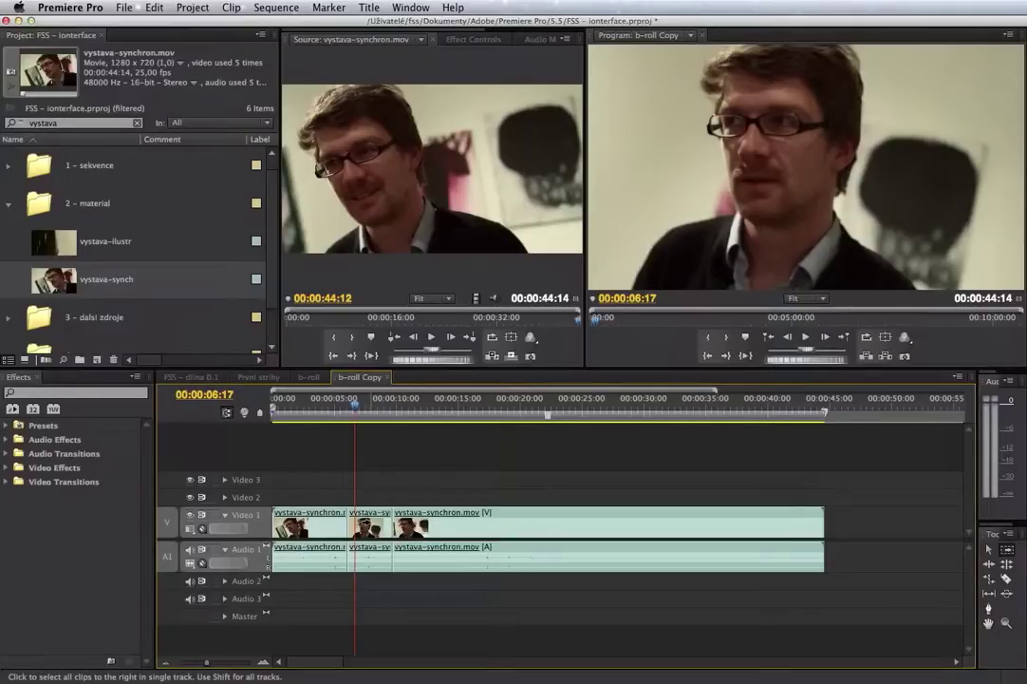
pyautogui.press('v')
pyautogui.click(373, 529)
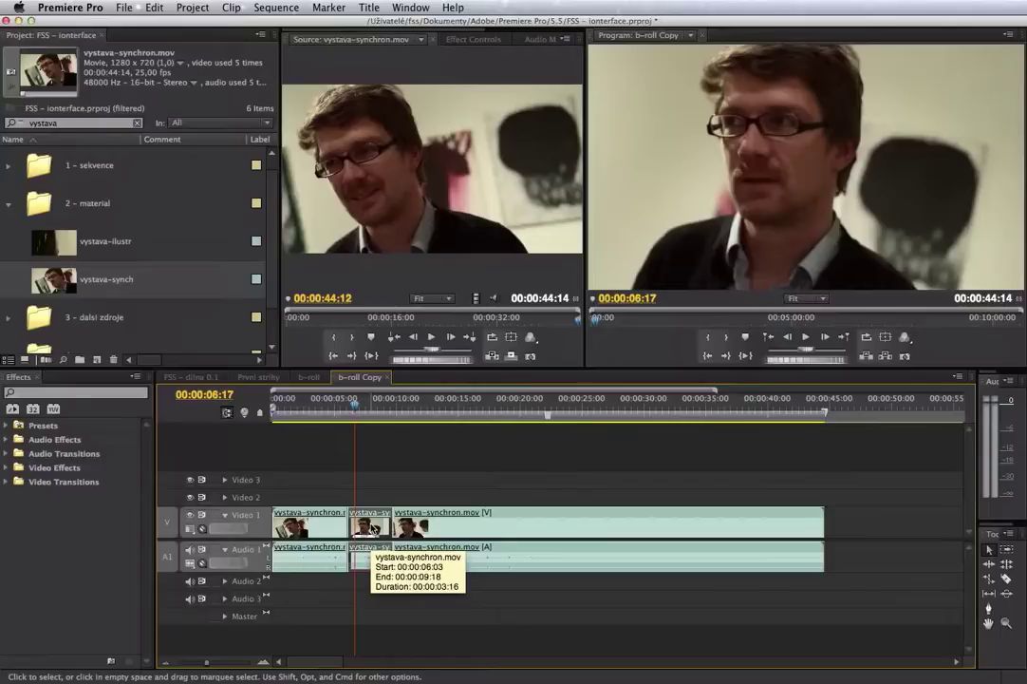
pyautogui.hotkey('shift', 'Delete')
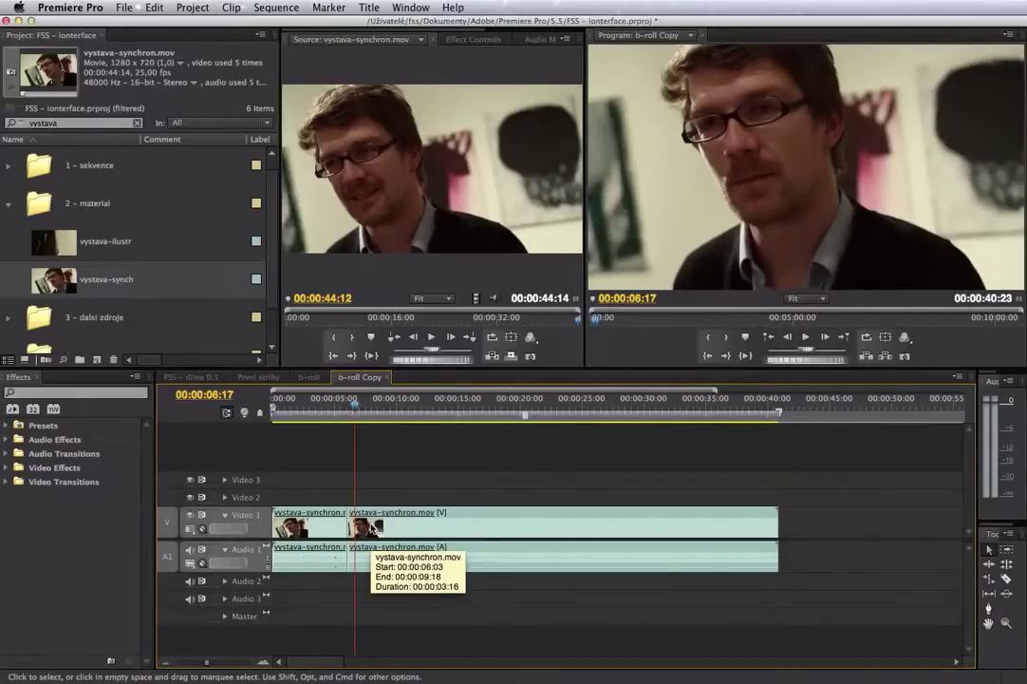
pyautogui.click(332, 408)
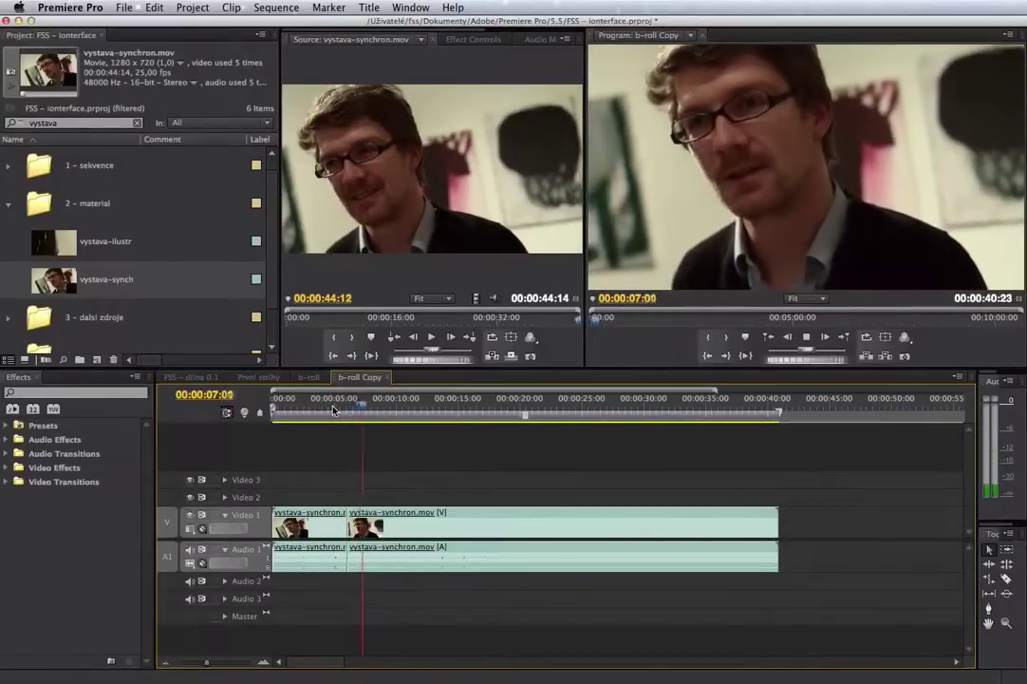
pyautogui.press('space')
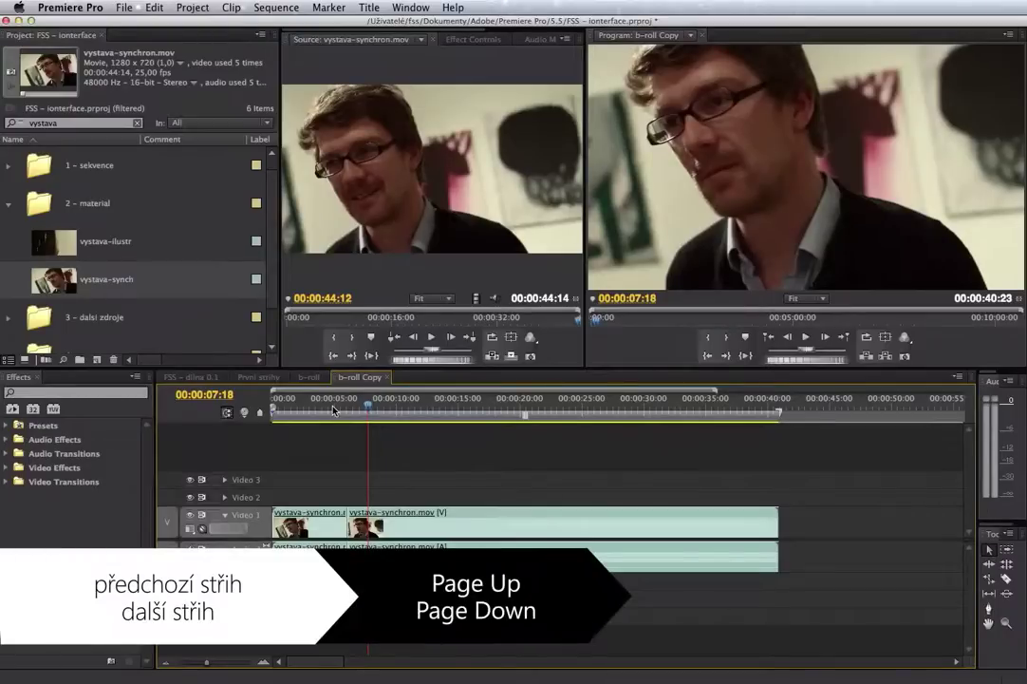
# Step: Ripple-trim the second clip's start at the 00:00:06:03 cut to extend it by about 6 frames, and play across the cut
pyautogui.press('pageup')
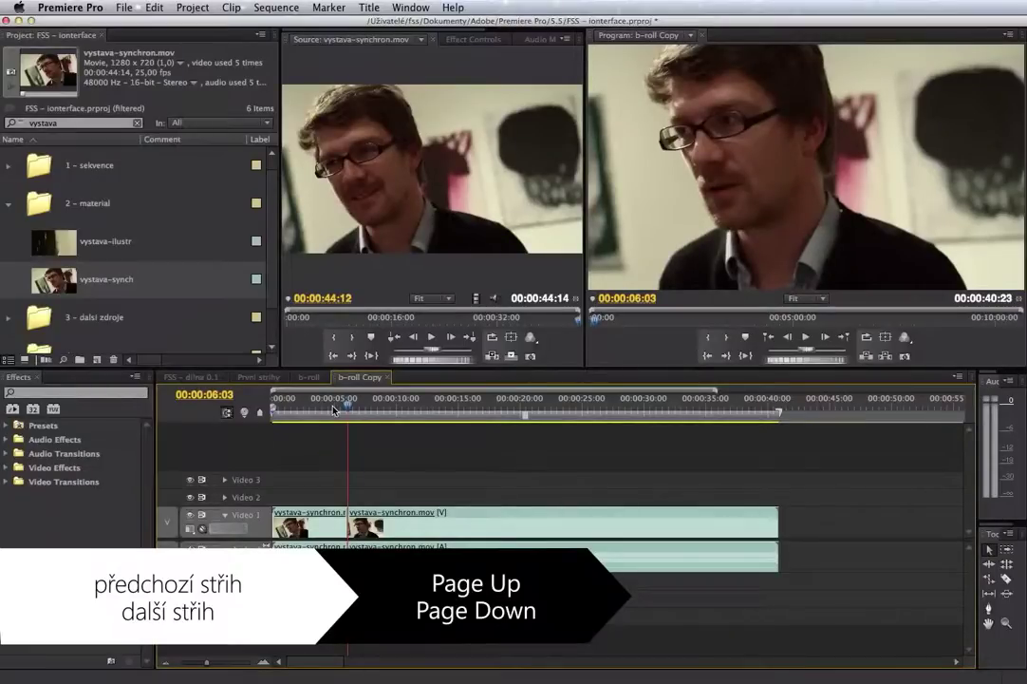
pyautogui.click(265, 661)
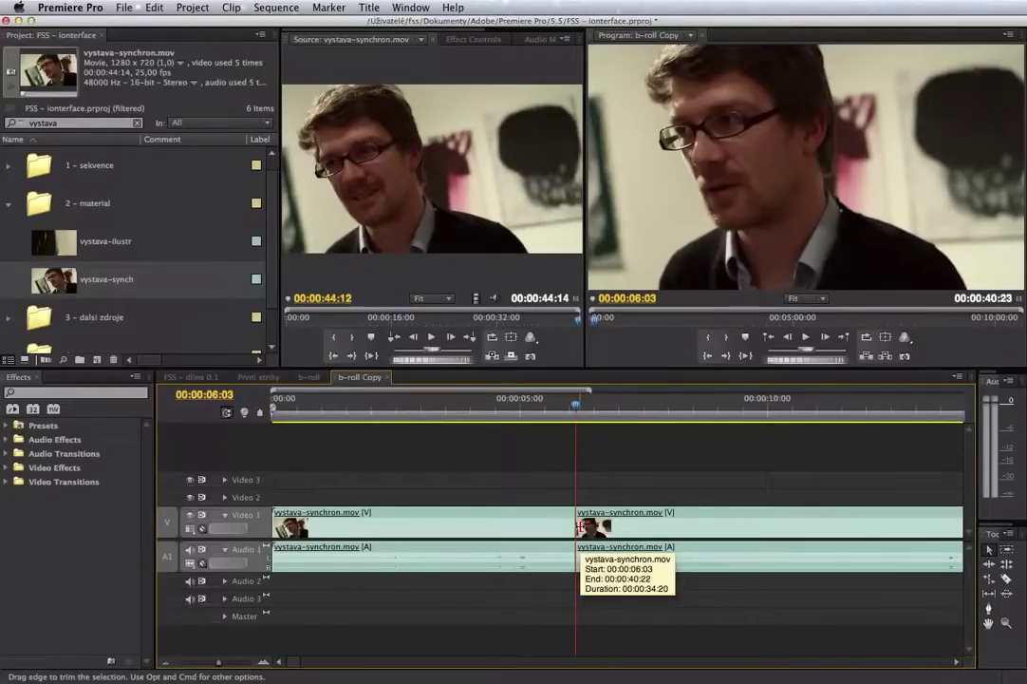
pyautogui.press('super')
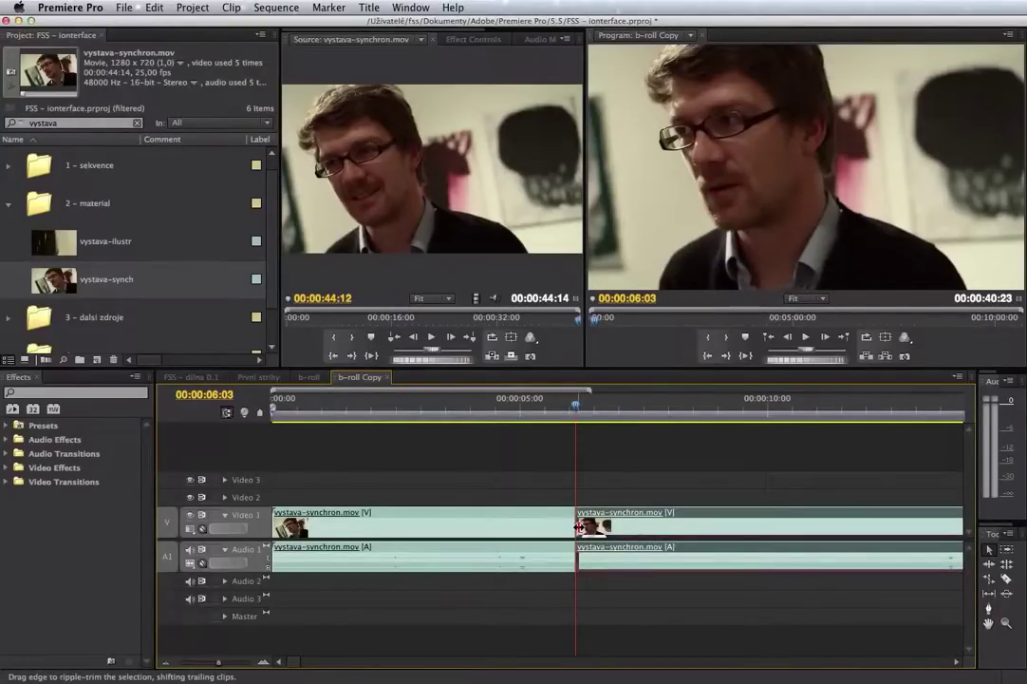
pyautogui.moveTo(579, 525); pyautogui.dragTo(570, 532)
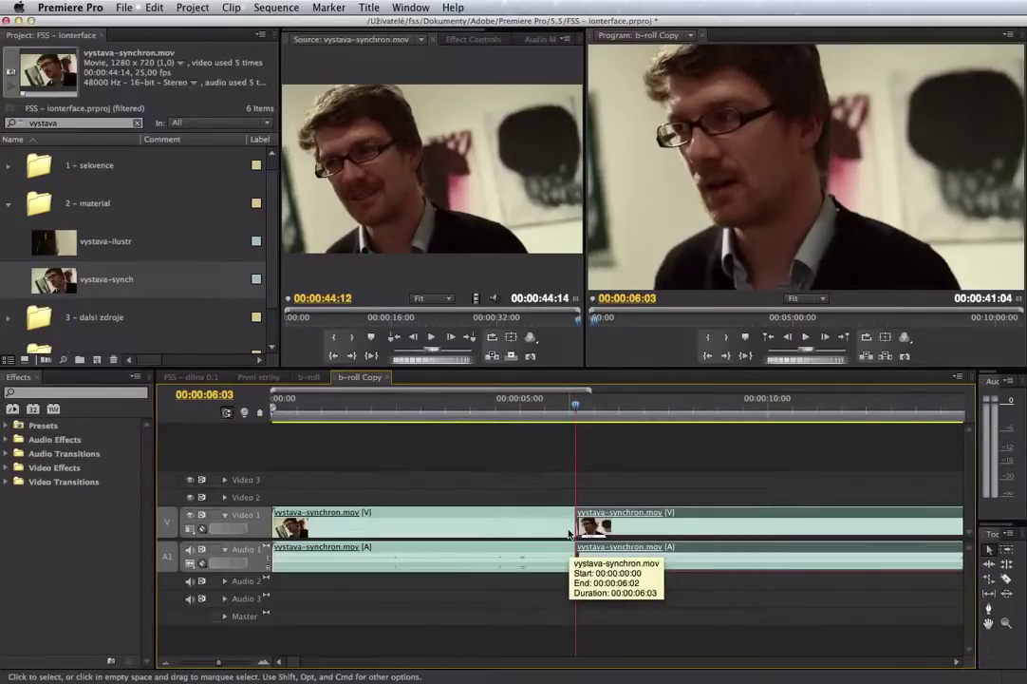
pyautogui.click(445, 406)
pyautogui.press('space')
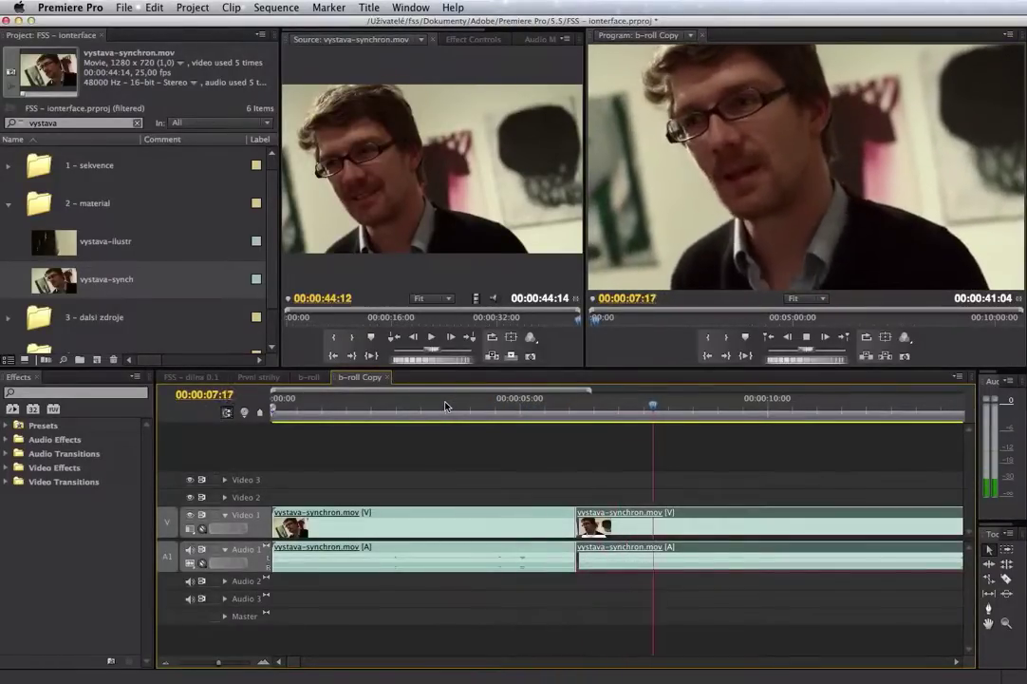
pyautogui.press('space')
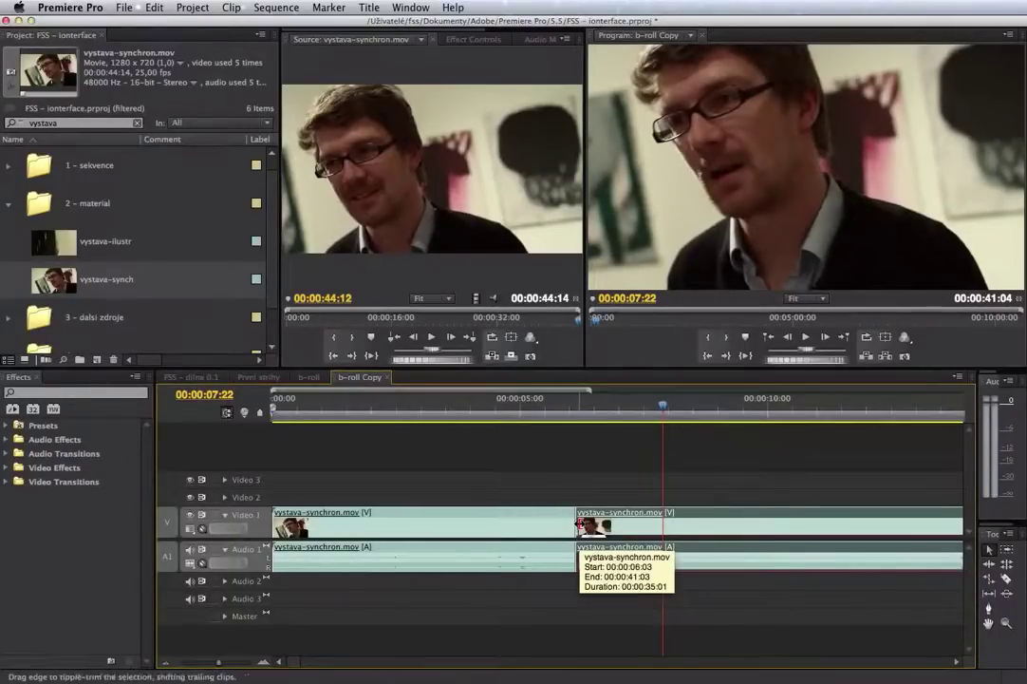
# Step: Ripple-trim 4 frames off the start of the second clip and play across the cut to check it
pyautogui.moveTo(578, 524); pyautogui.dragTo(585, 524)
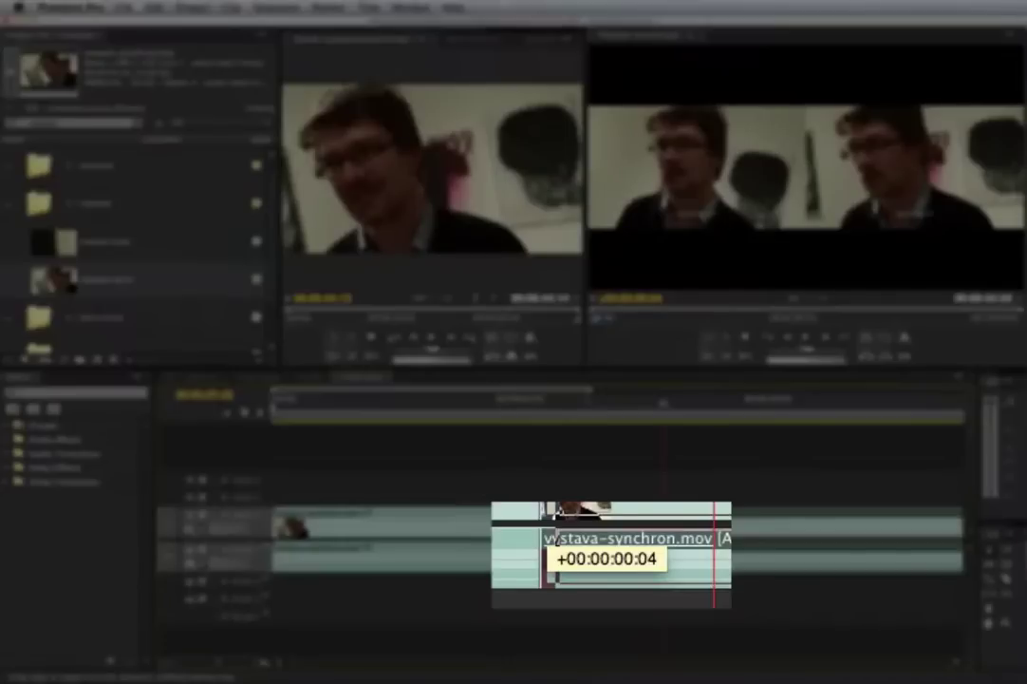
pyautogui.moveTo(558, 513); pyautogui.dragTo(576, 518)
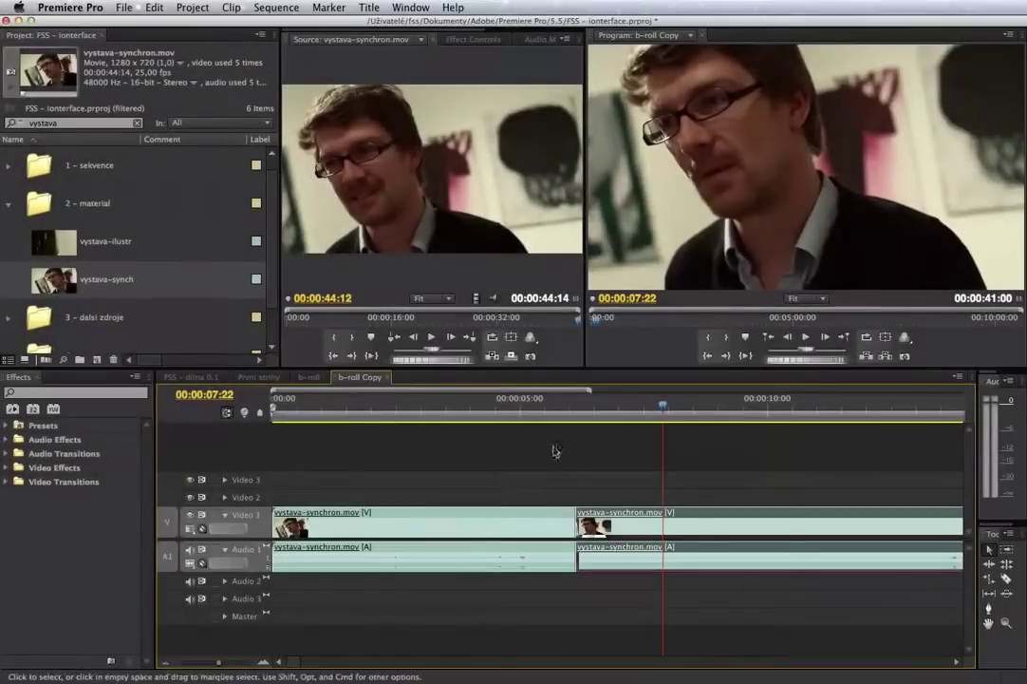
pyautogui.moveTo(475, 411); pyautogui.dragTo(517, 413)
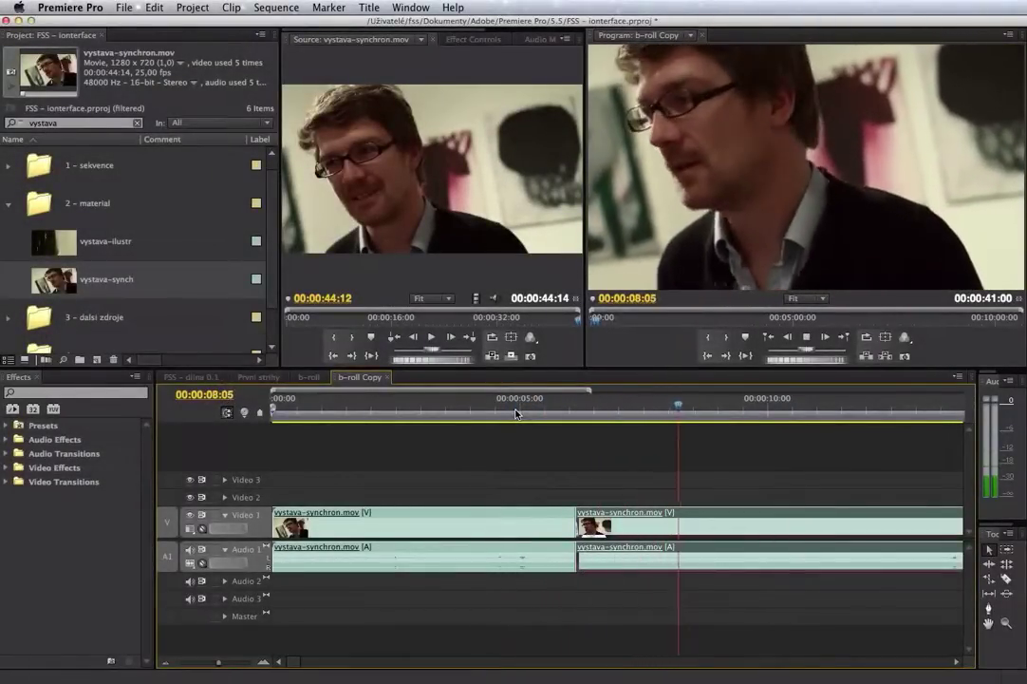
pyautogui.press('space')
pyautogui.moveTo(516, 413); pyautogui.dragTo(573, 420)
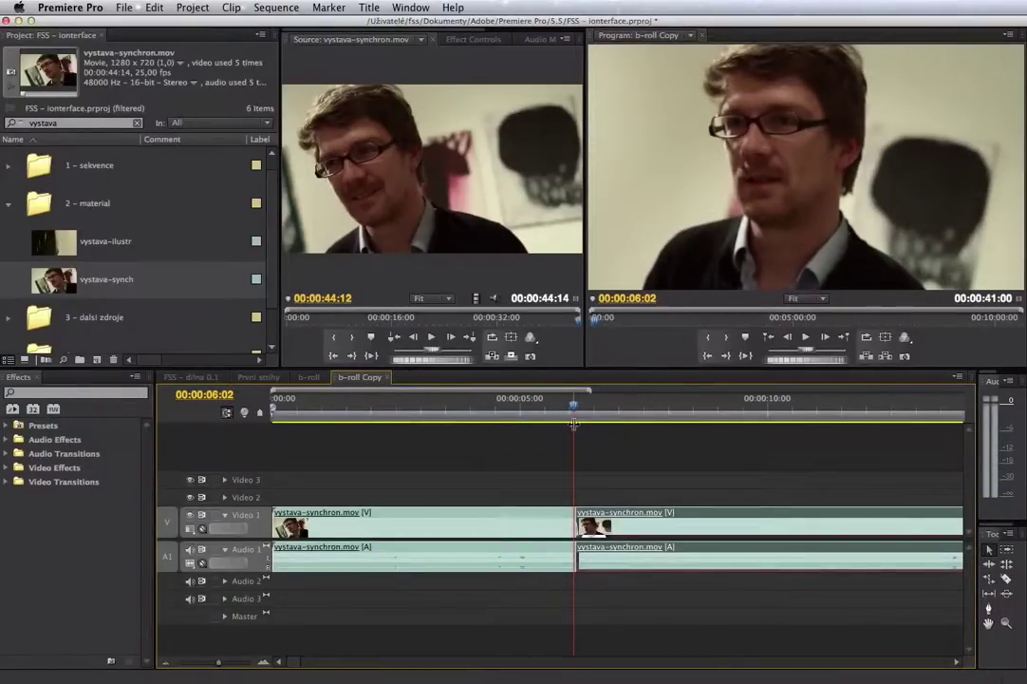
pyautogui.moveTo(486, 404)
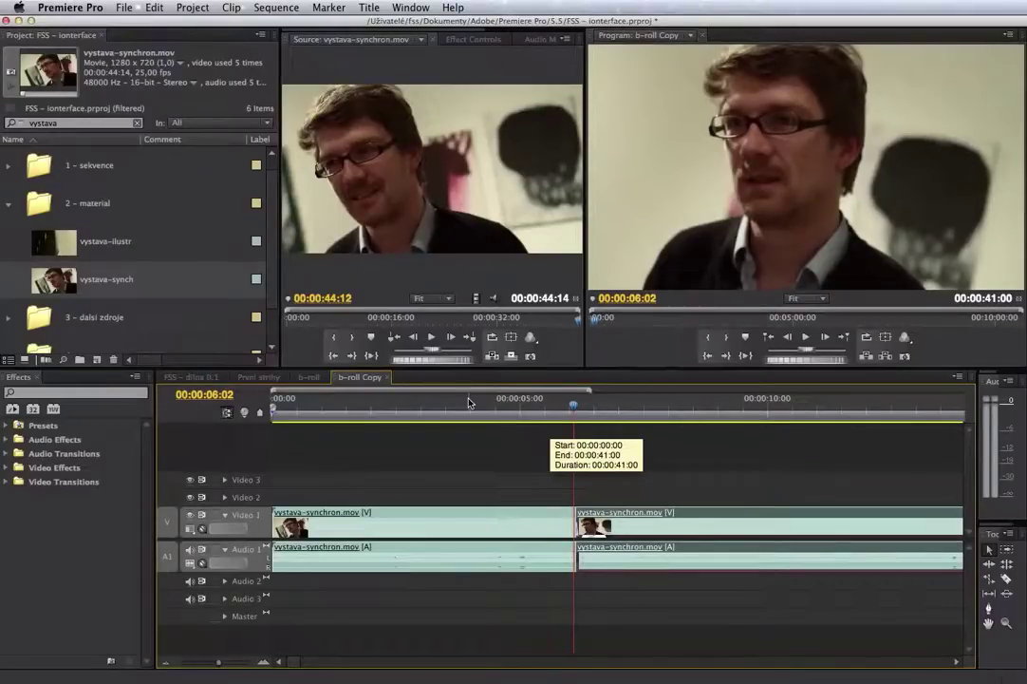
pyautogui.click(469, 403)
pyautogui.press('space')
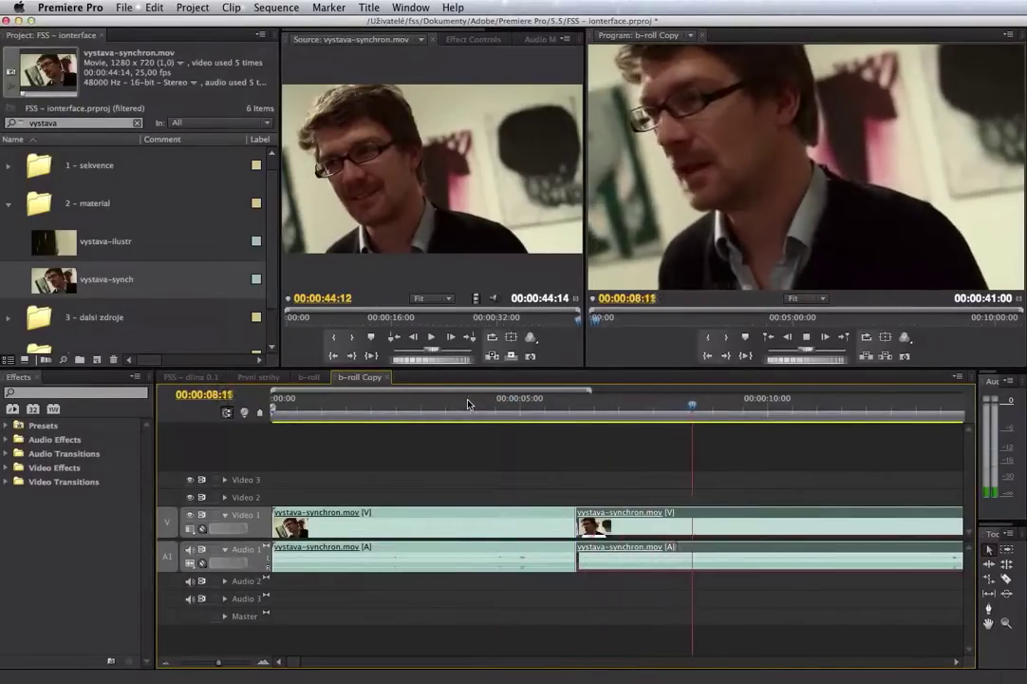
# Step: Apply the default audio transition at the 00:00:06:03 cut on Audio 1 and play through it
pyautogui.click(578, 408)
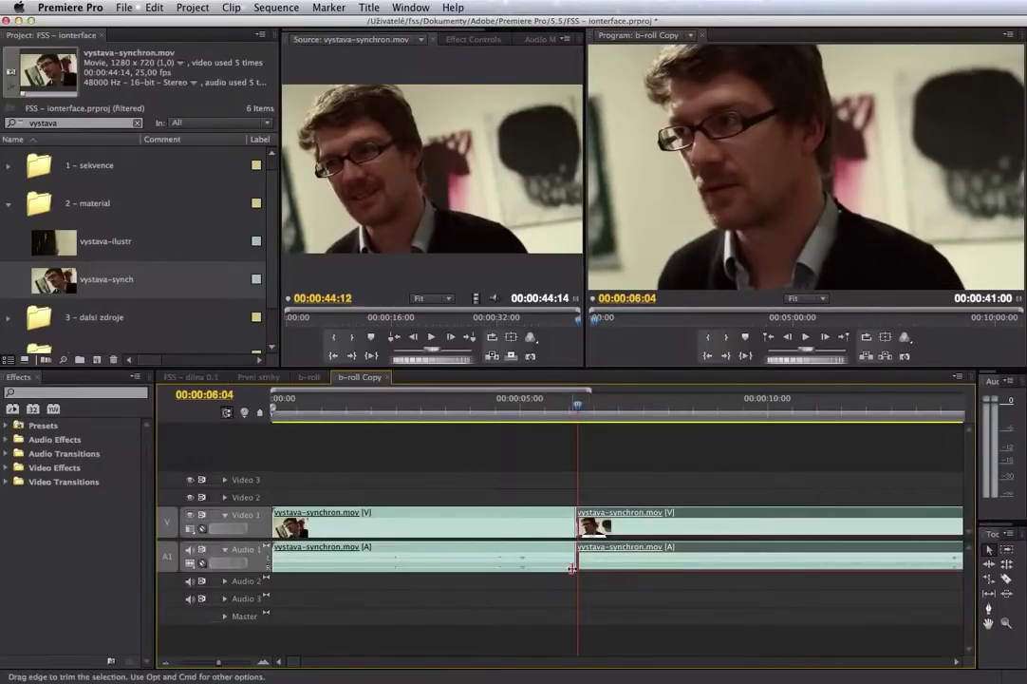
pyautogui.click(576, 410)
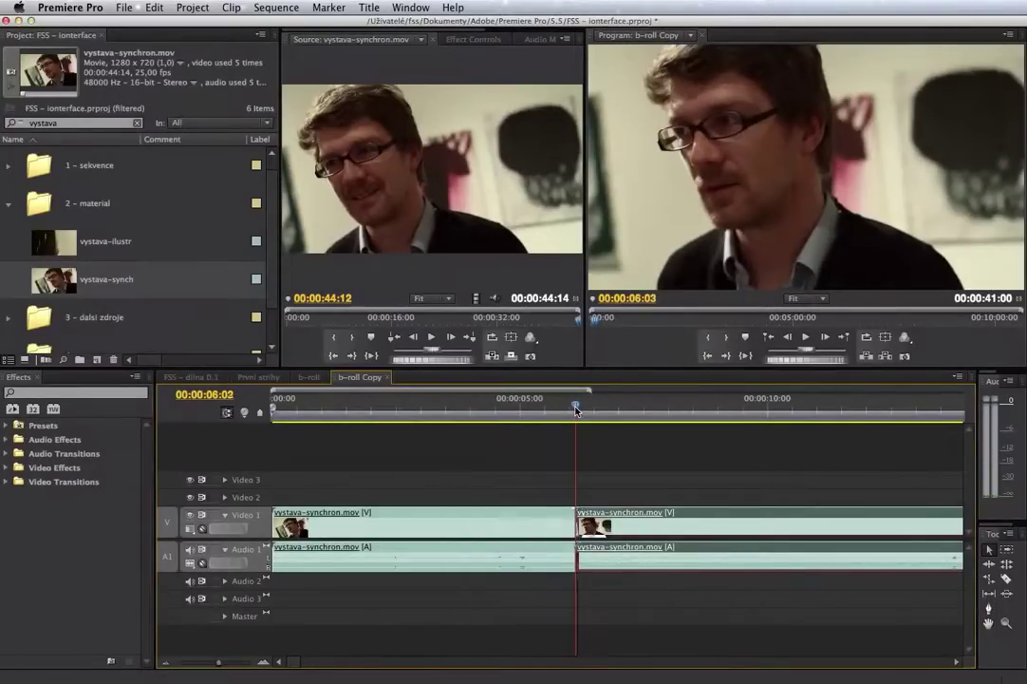
pyautogui.click(284, 8)
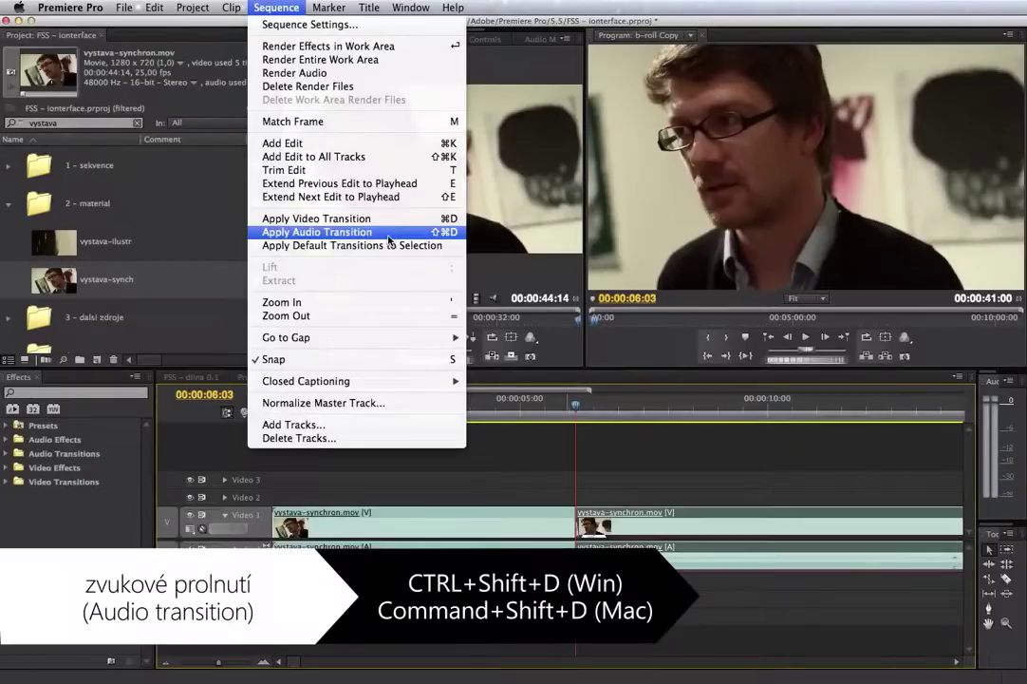
pyautogui.click(386, 235)
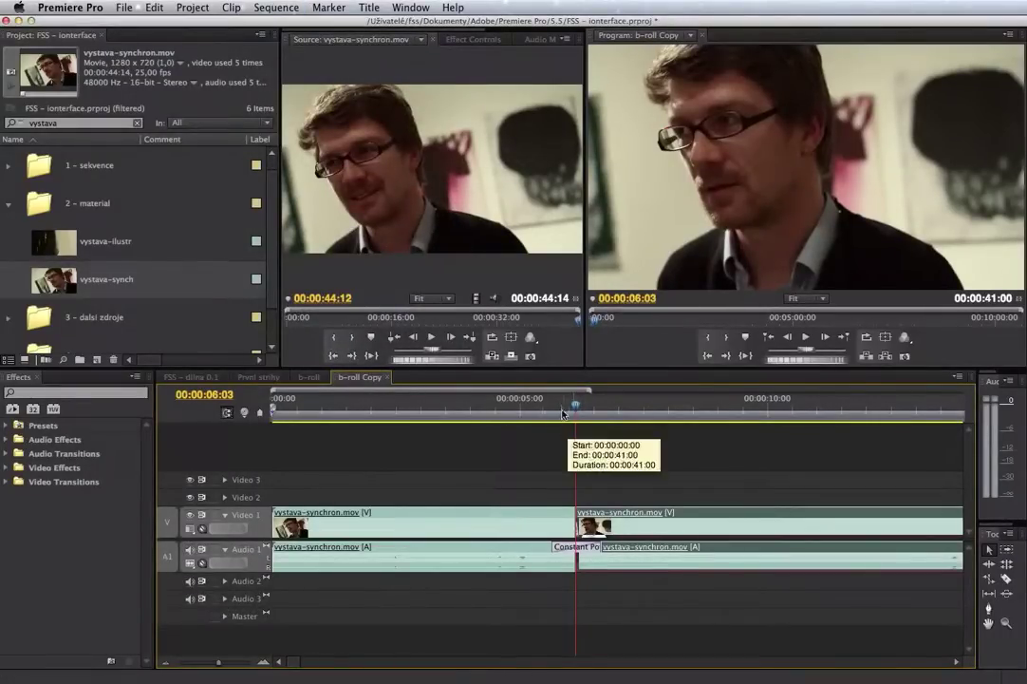
pyautogui.click(518, 406)
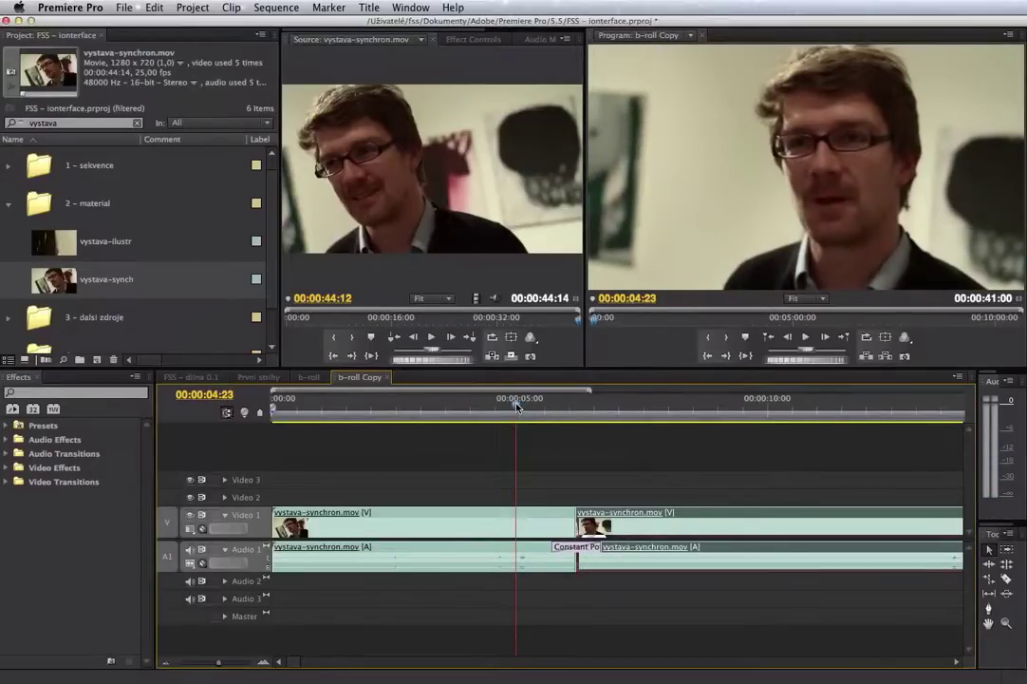
pyautogui.press('space')
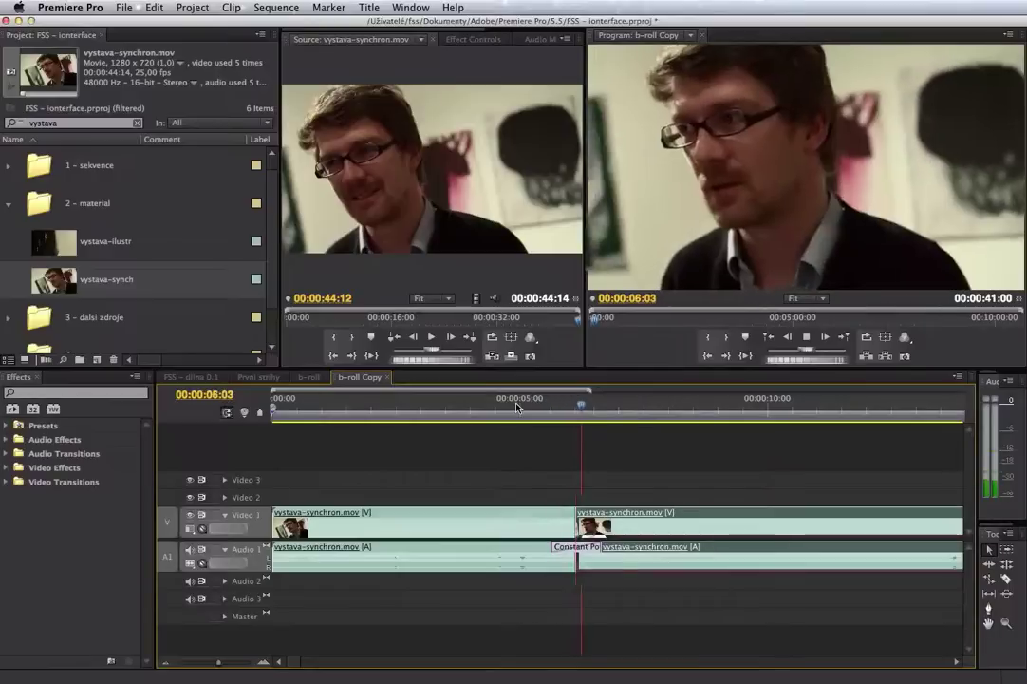
pyautogui.press('space')
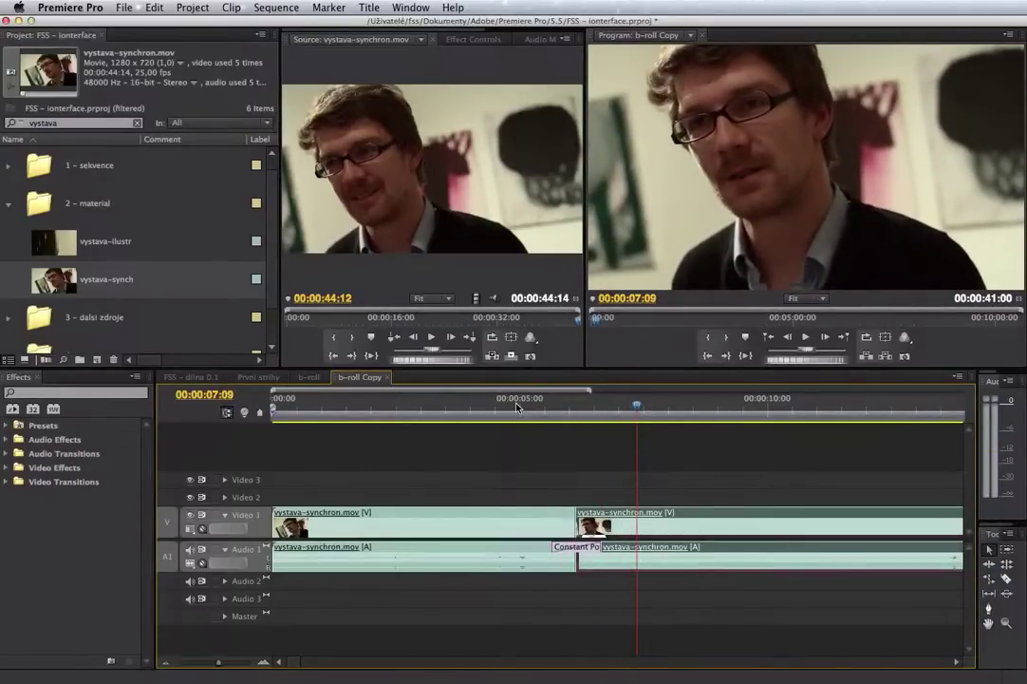
# Step: Set the Constant Power transition's duration to 7 frames and play across the cut
pyautogui.doubleClick(583, 551)
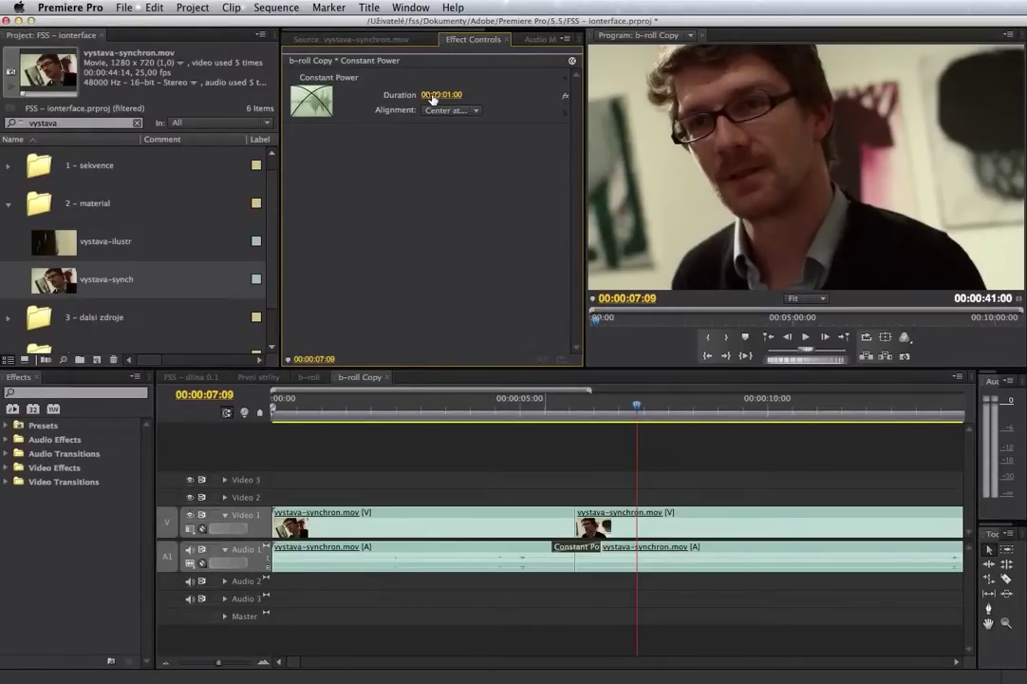
pyautogui.click(442, 95)
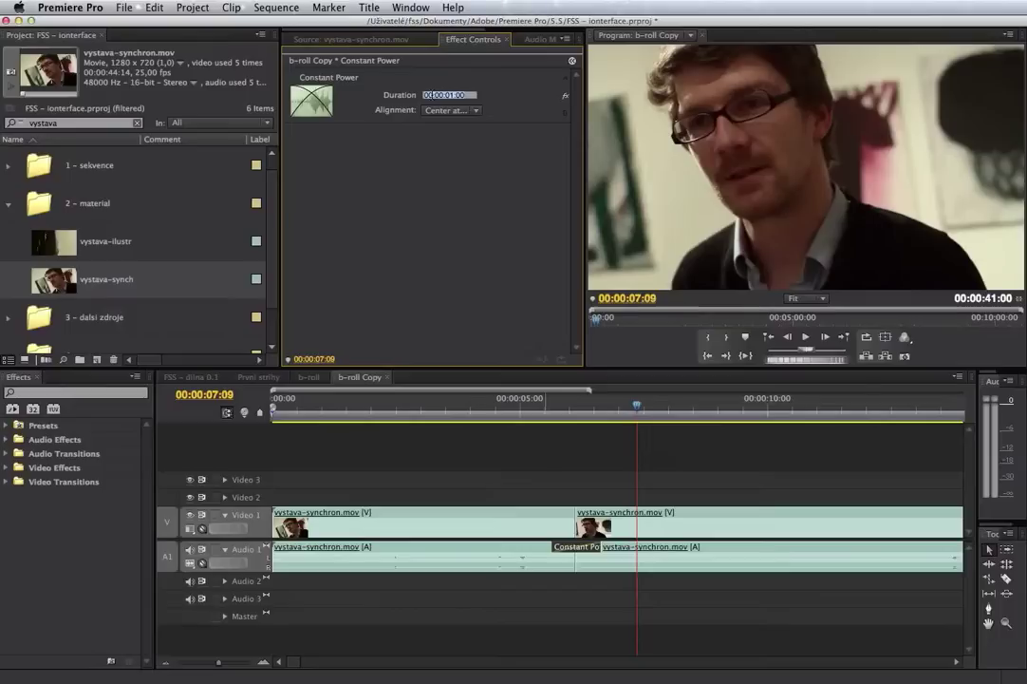
pyautogui.write('7')
pyautogui.press('Return')
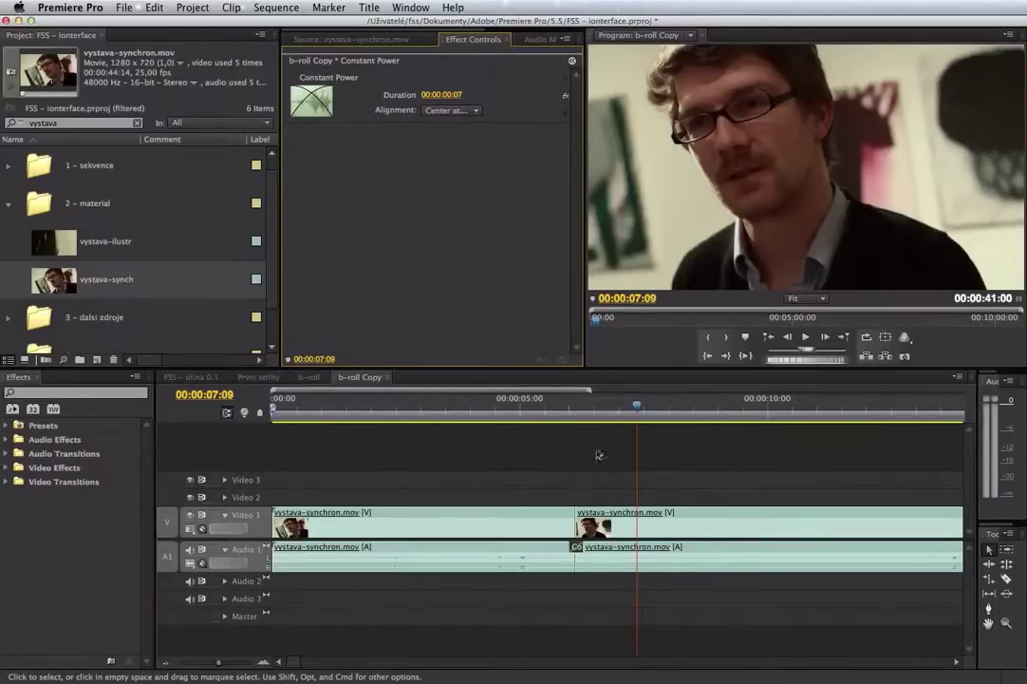
pyautogui.click(516, 408)
pyautogui.press('space')
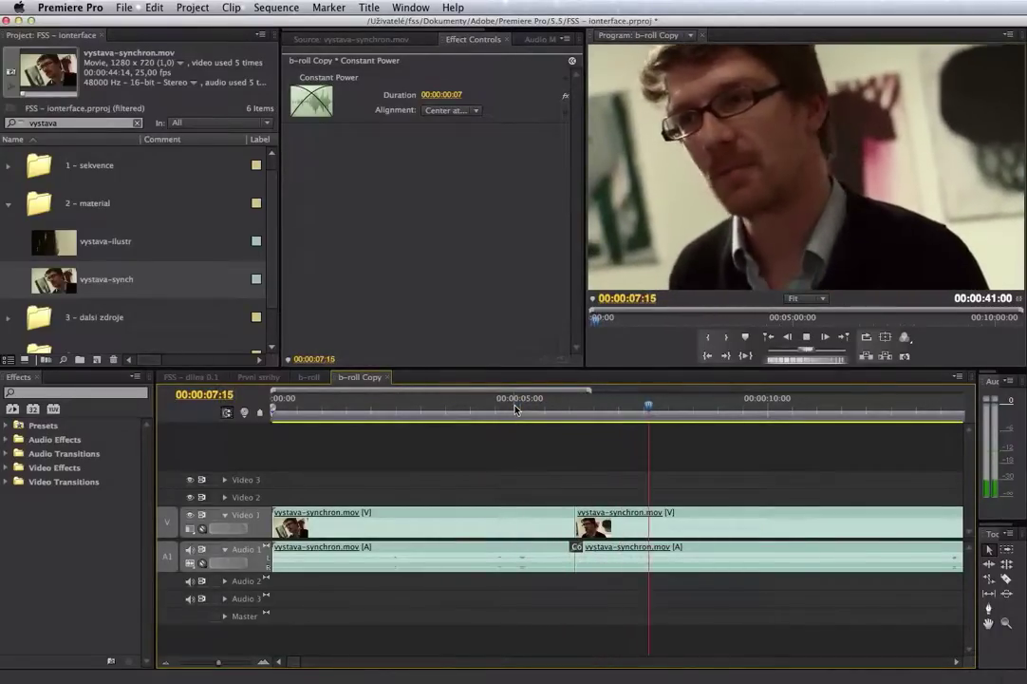
pyautogui.press('space')
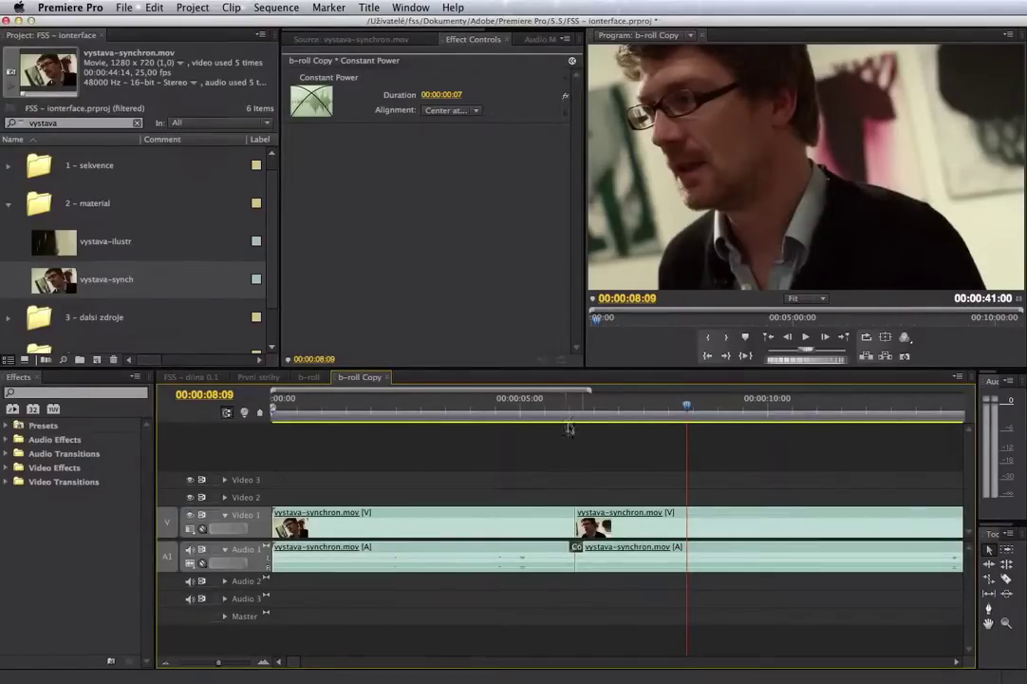
# Step: Try to ripple-trim the start of the second clip, and turn off snapping in the timeline
pyautogui.click(577, 558)
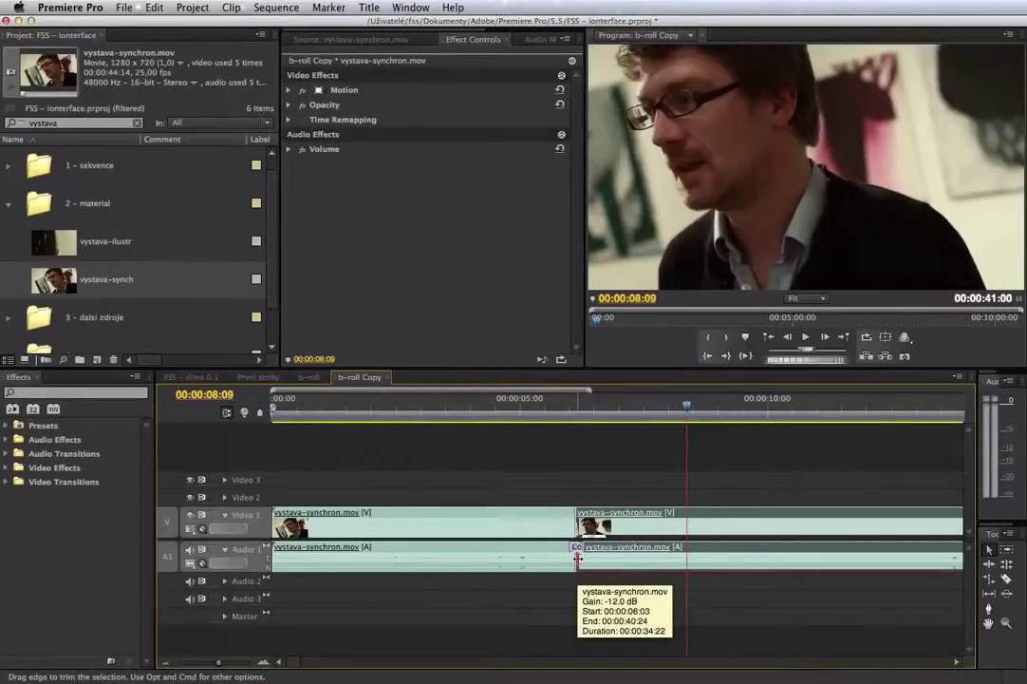
pyautogui.press('super')
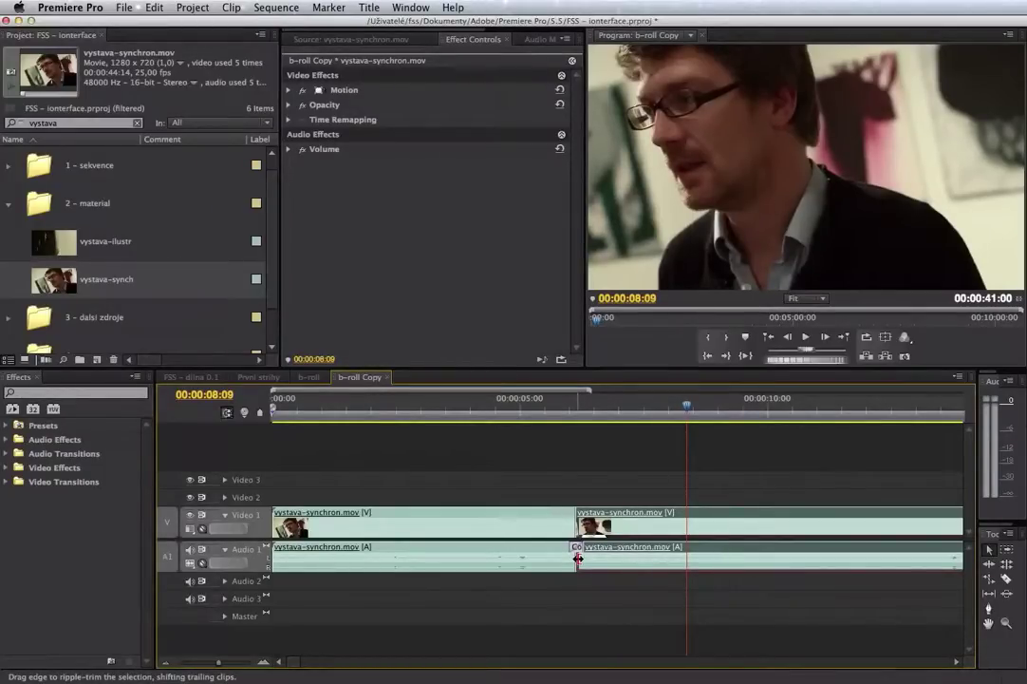
pyautogui.moveTo(578, 558); pyautogui.dragTo(579, 563)
pyautogui.press('s')
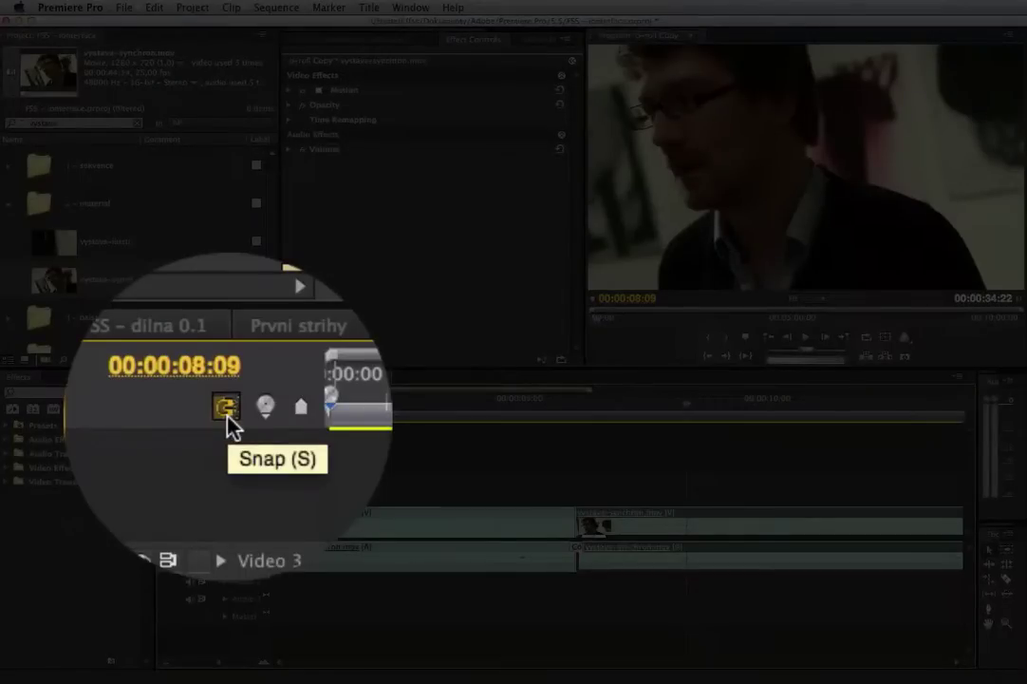
pyautogui.click(226, 409)
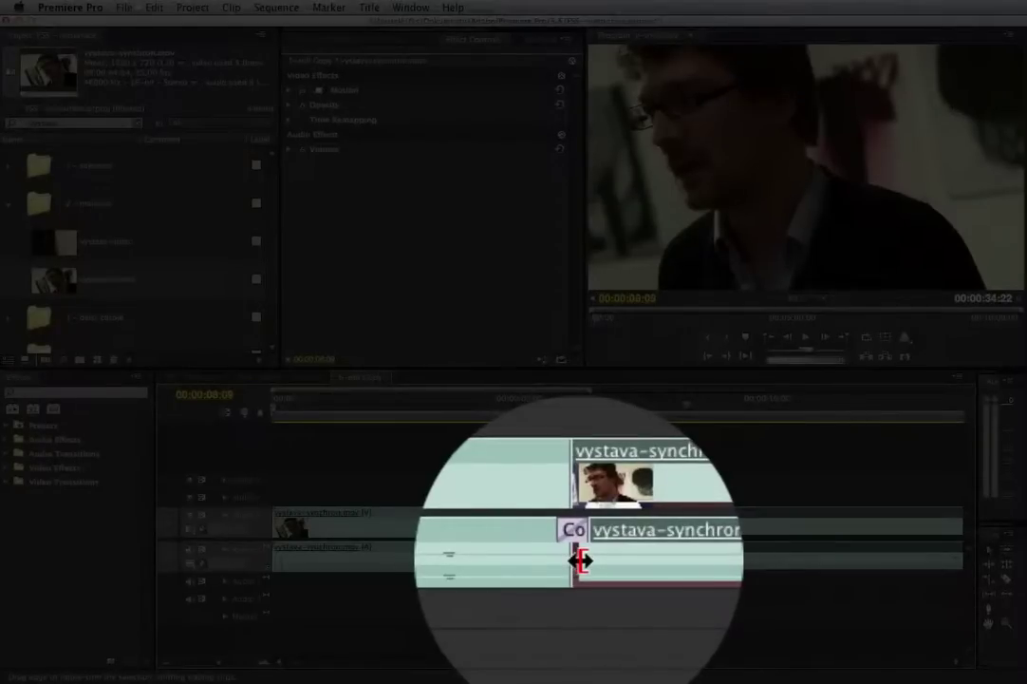
# Step: Ripple-trim about 2 frames off the start of the second clip and play across the cut
pyautogui.moveTo(580, 561); pyautogui.dragTo(582, 562)
pyautogui.moveTo(582, 561); pyautogui.dragTo(582, 567)
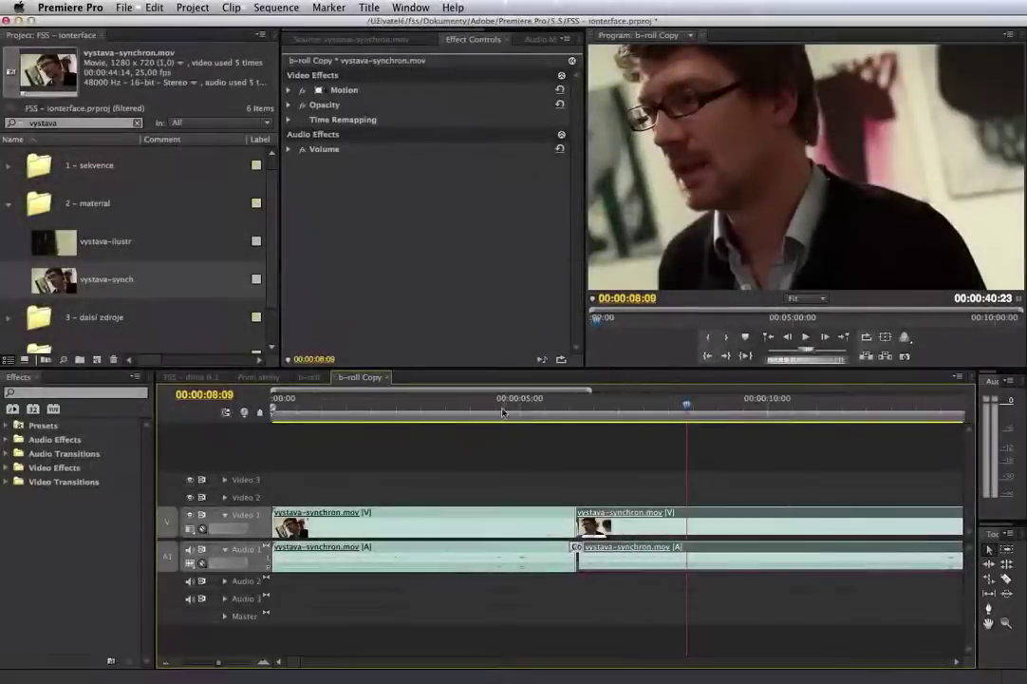
pyautogui.click(495, 407)
pyautogui.press('space')
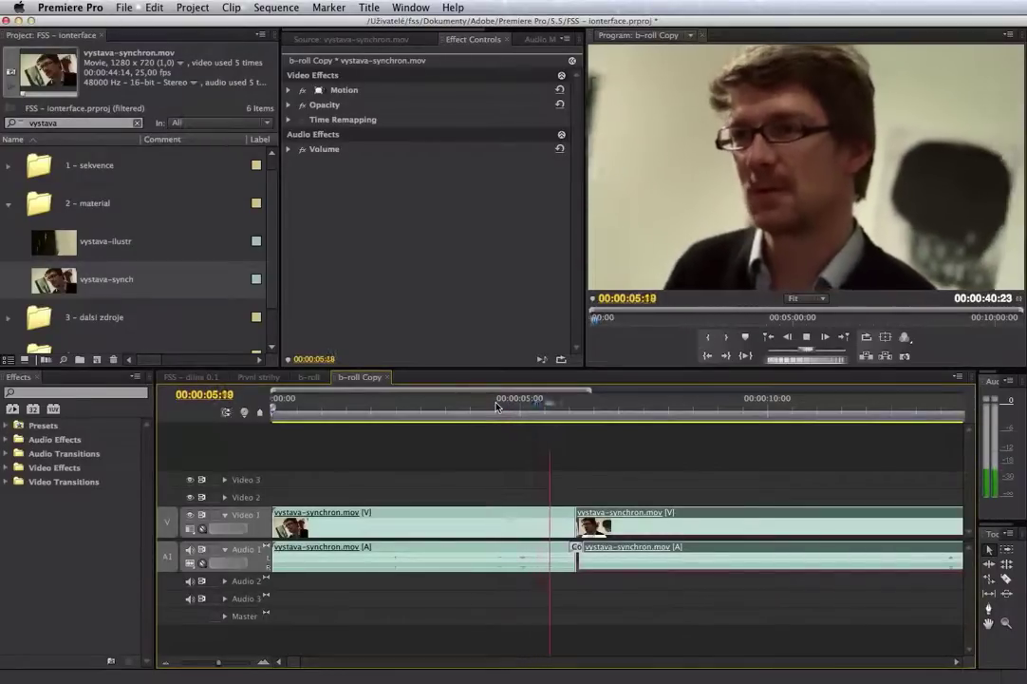
pyautogui.press('space')
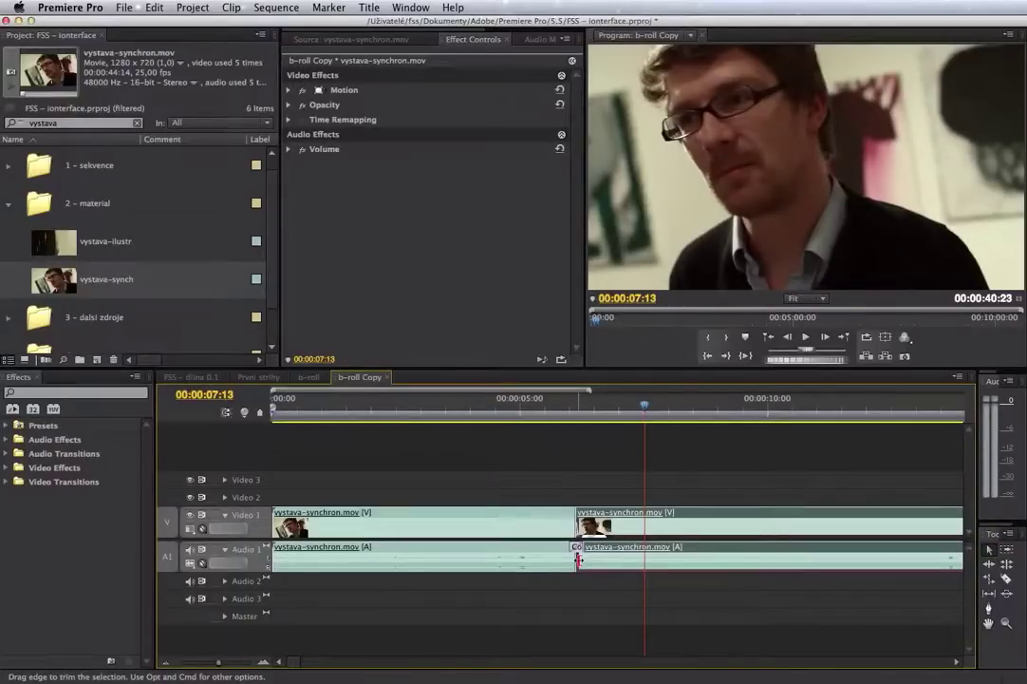
# Step: Ripple-trim one more frame off the second clip's start and play the transition again
pyautogui.moveTo(578, 560); pyautogui.dragTo(581, 560)
pyautogui.click(532, 411)
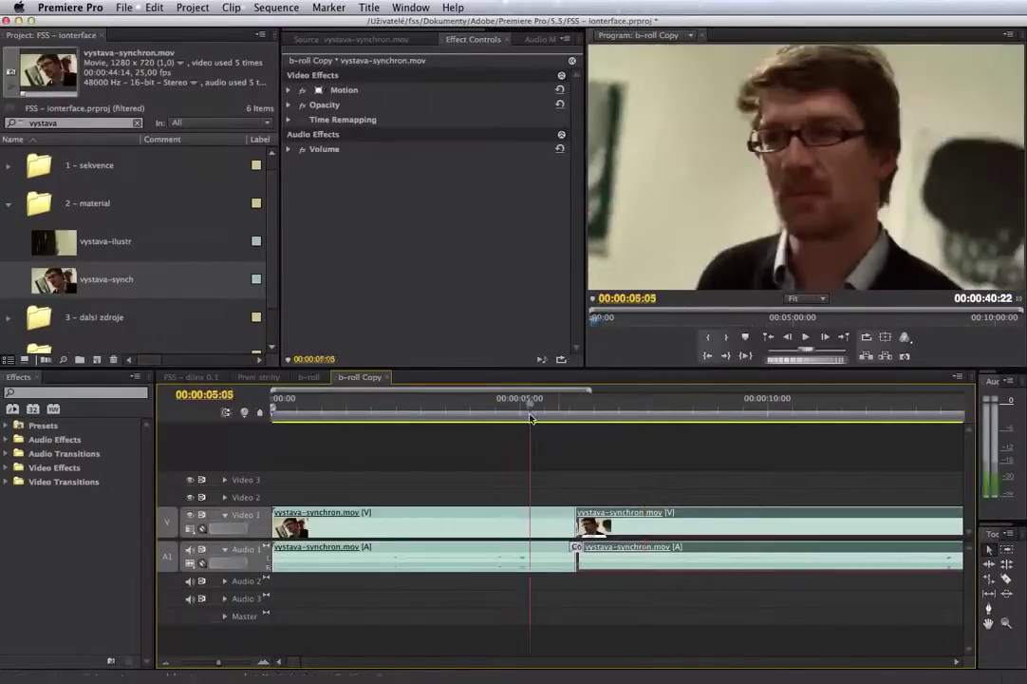
pyautogui.press('space')
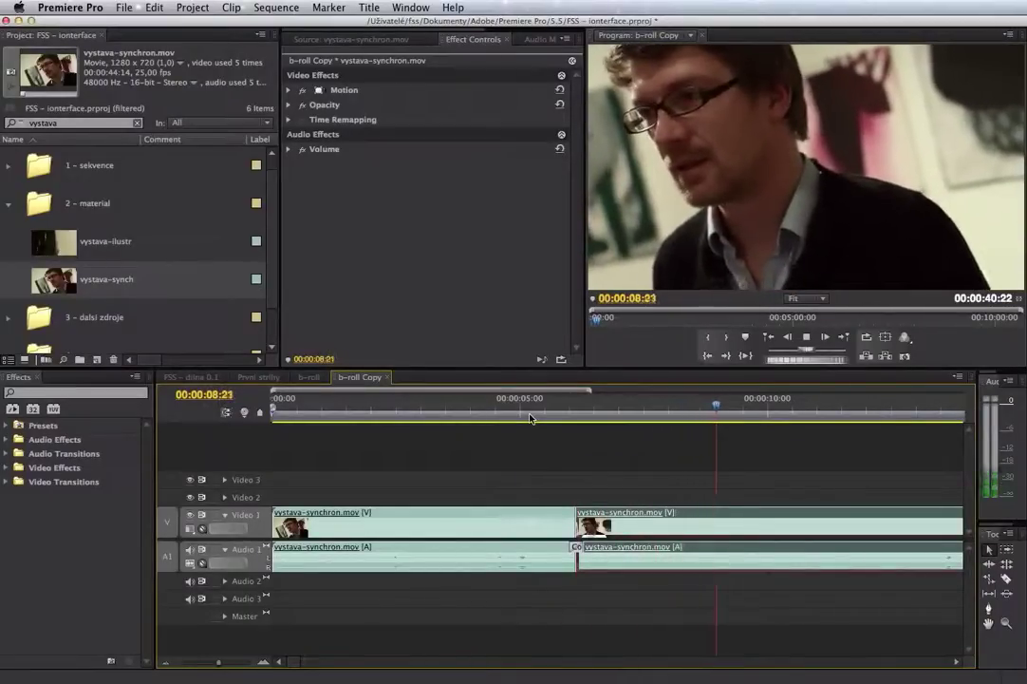
pyautogui.press('space')
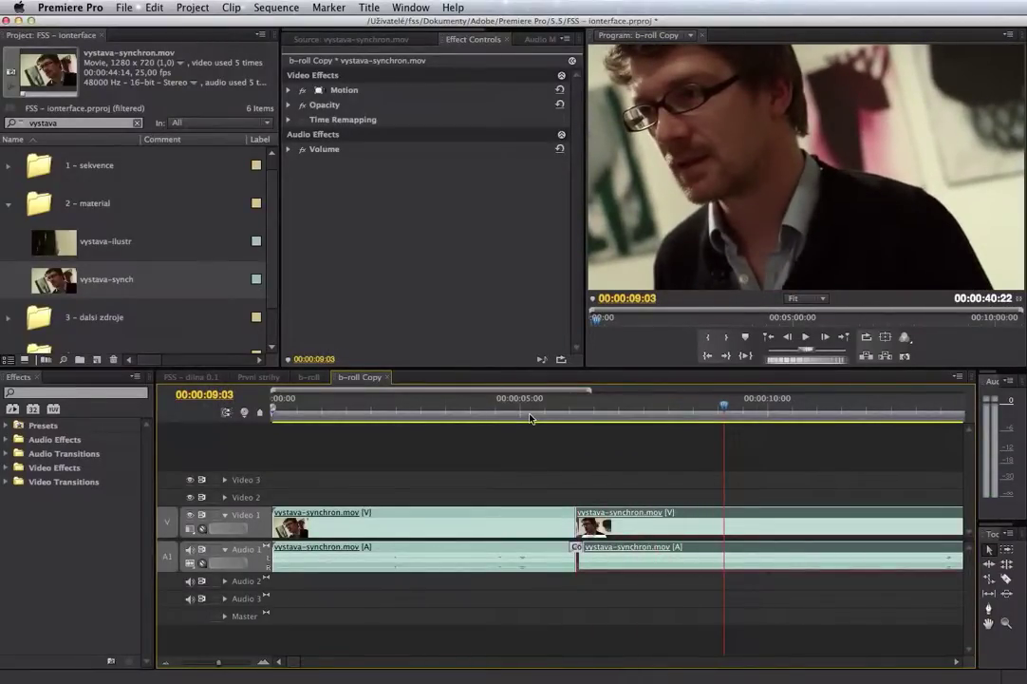